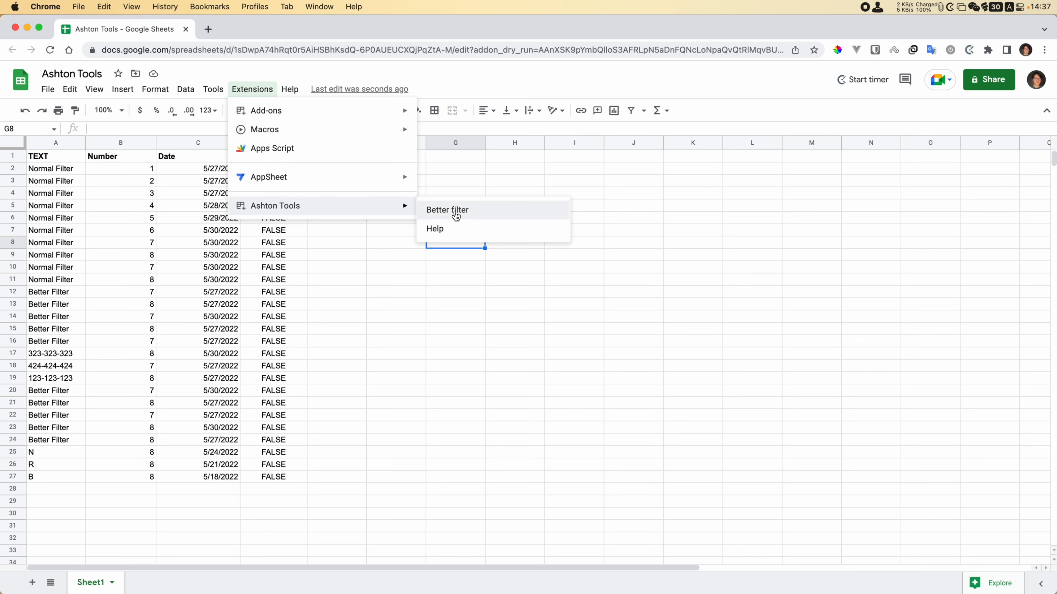
# Open the Better filter tool of the Ashton Tools extension.
pyautogui.click(463, 214)
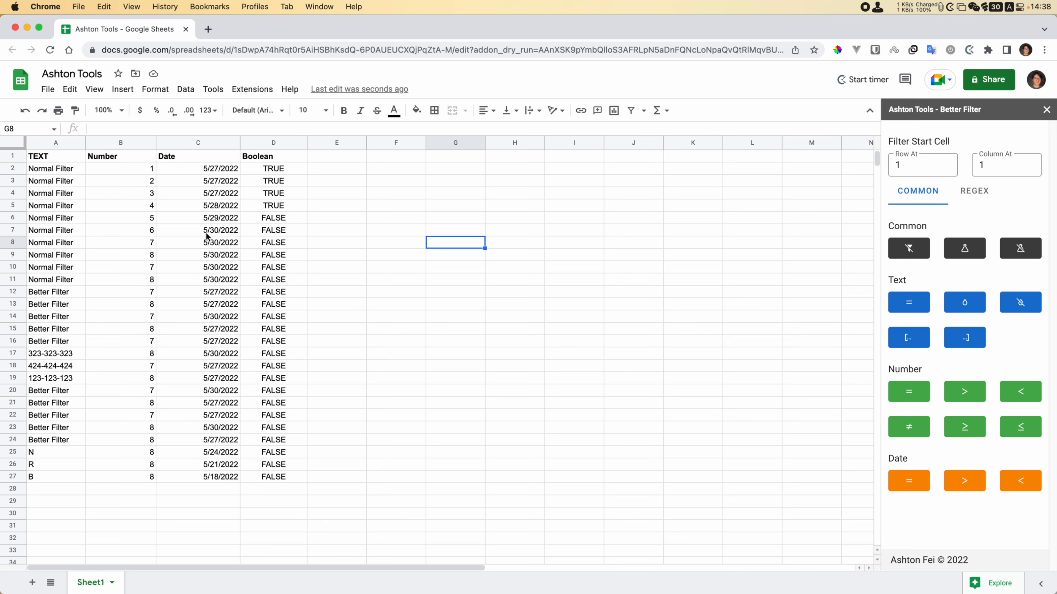
pyautogui.click(179, 159)
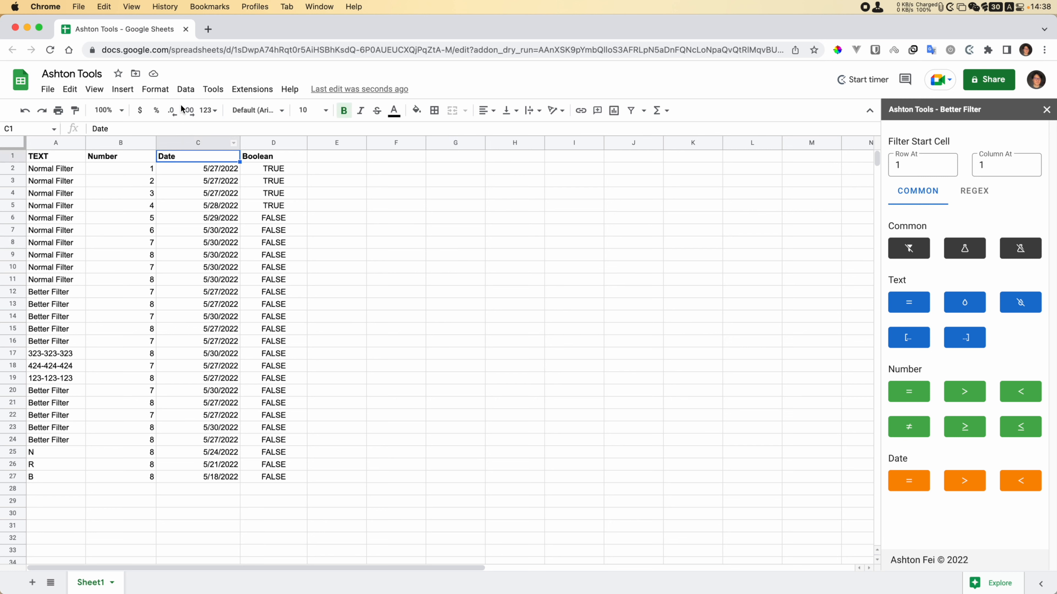
pyautogui.click(185, 89)
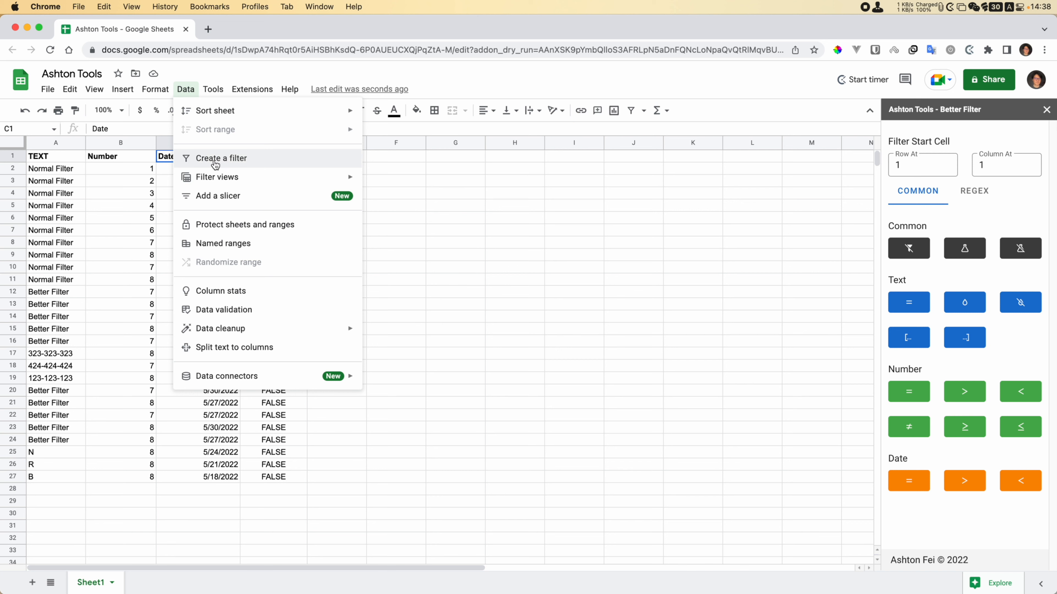
pyautogui.click(120, 160)
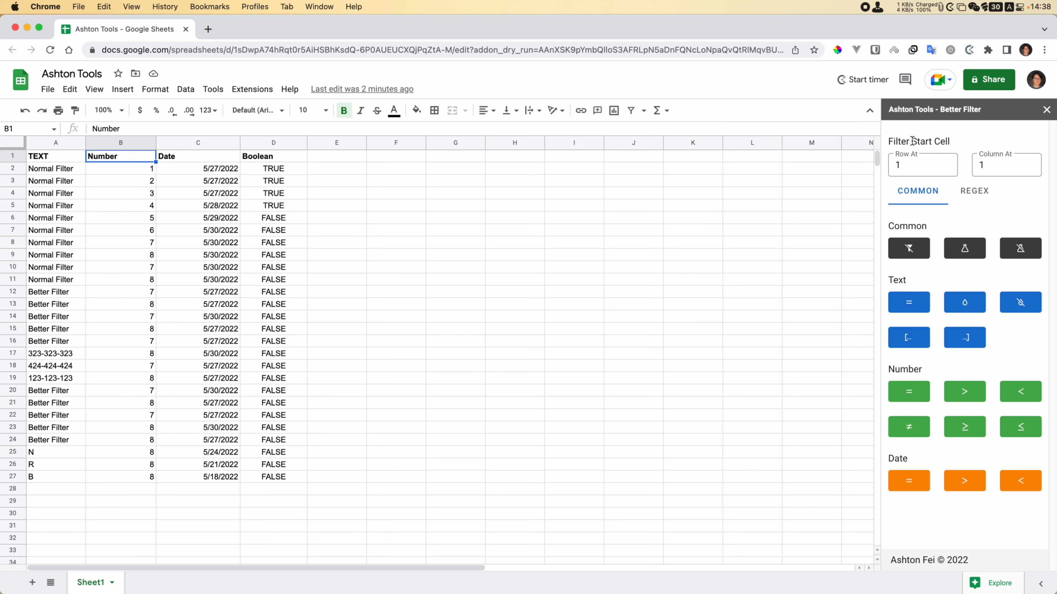
# Compare the possible filter ranges A1:D27, B1:D27 and B2:D27 with the filter start cell's row and column settings.
pyautogui.click(906, 164)
pyautogui.moveTo(40, 156); pyautogui.dragTo(278, 474)
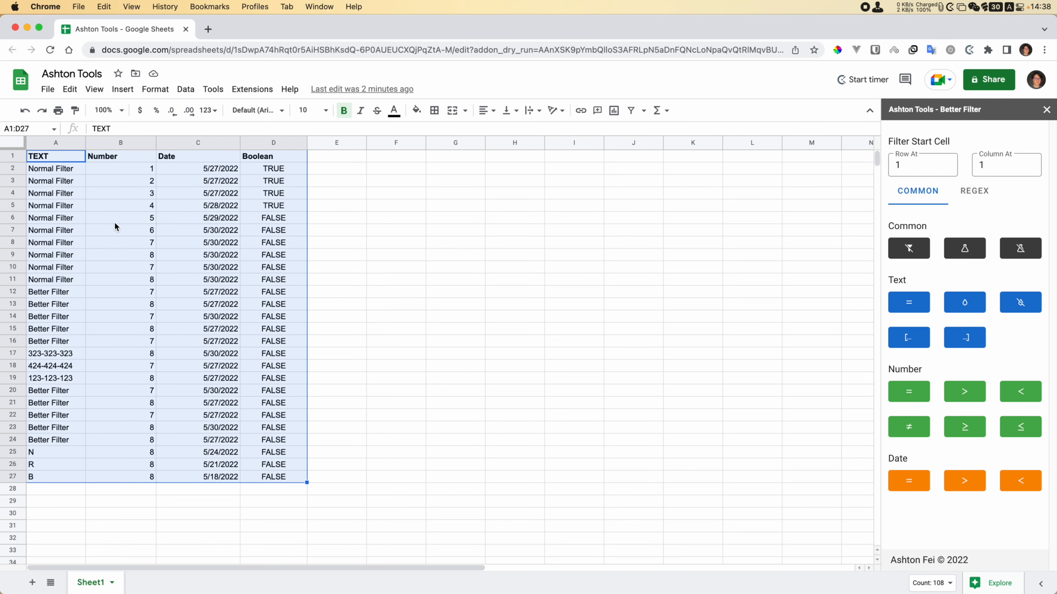
pyautogui.click(50, 159)
pyautogui.moveTo(30, 155); pyautogui.dragTo(262, 478)
pyautogui.moveTo(104, 170); pyautogui.dragTo(277, 478)
pyautogui.moveTo(104, 158); pyautogui.dragTo(275, 479)
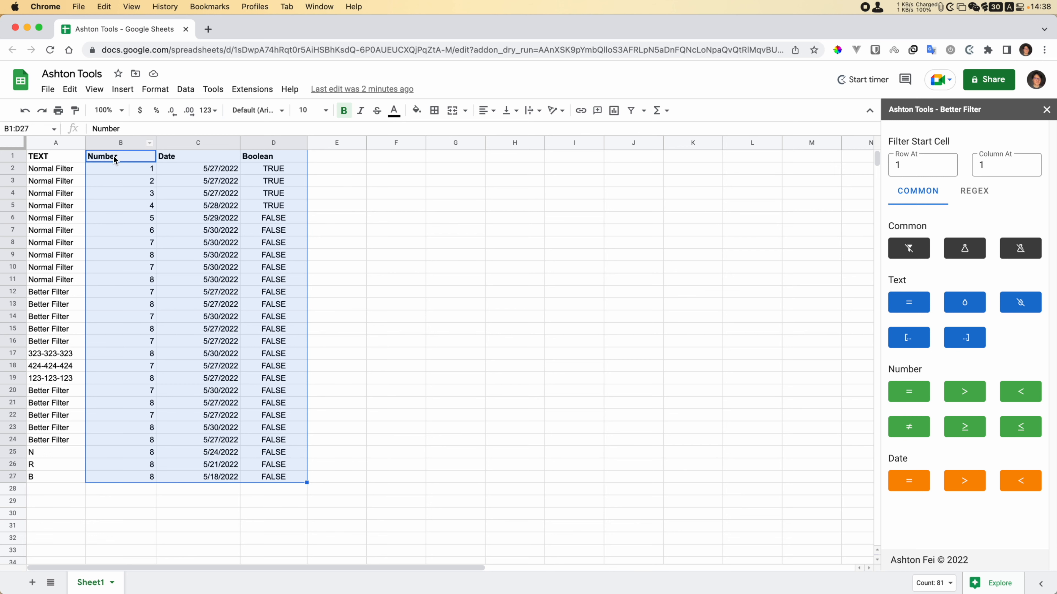
pyautogui.click(102, 171)
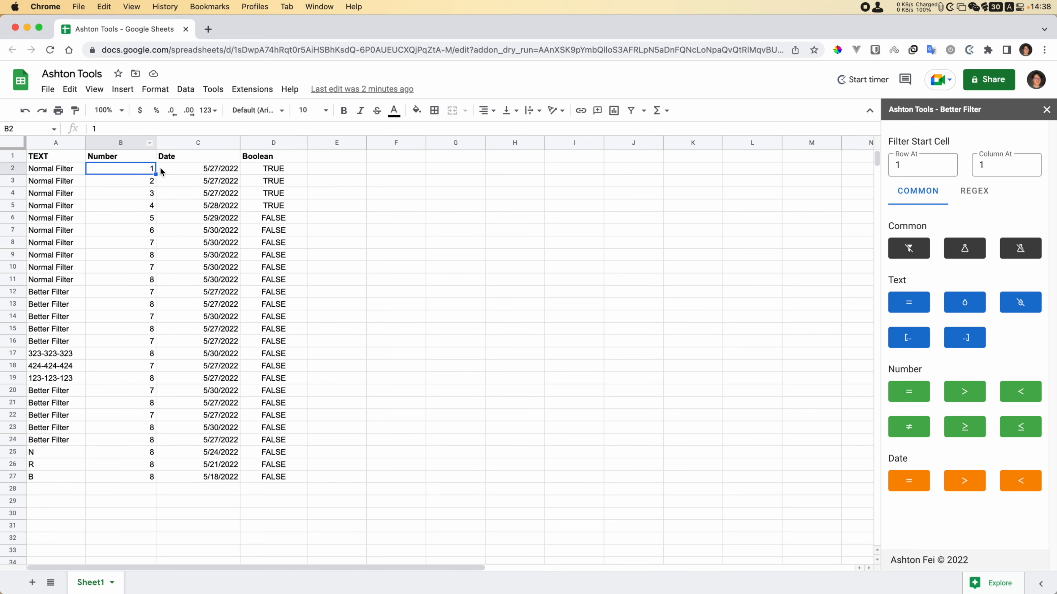
pyautogui.moveTo(130, 172); pyautogui.dragTo(286, 467)
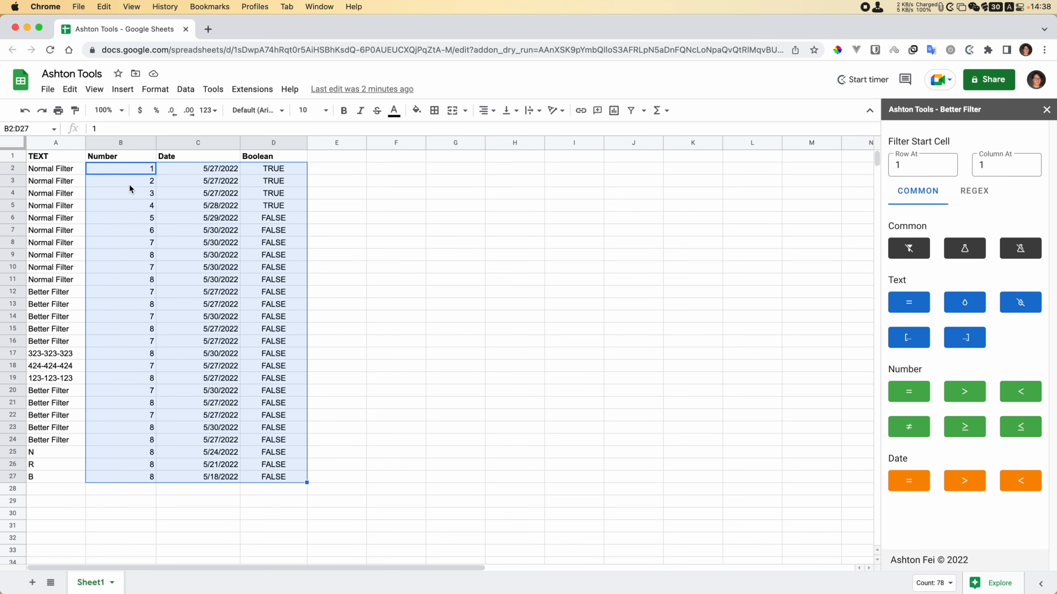
pyautogui.click(119, 174)
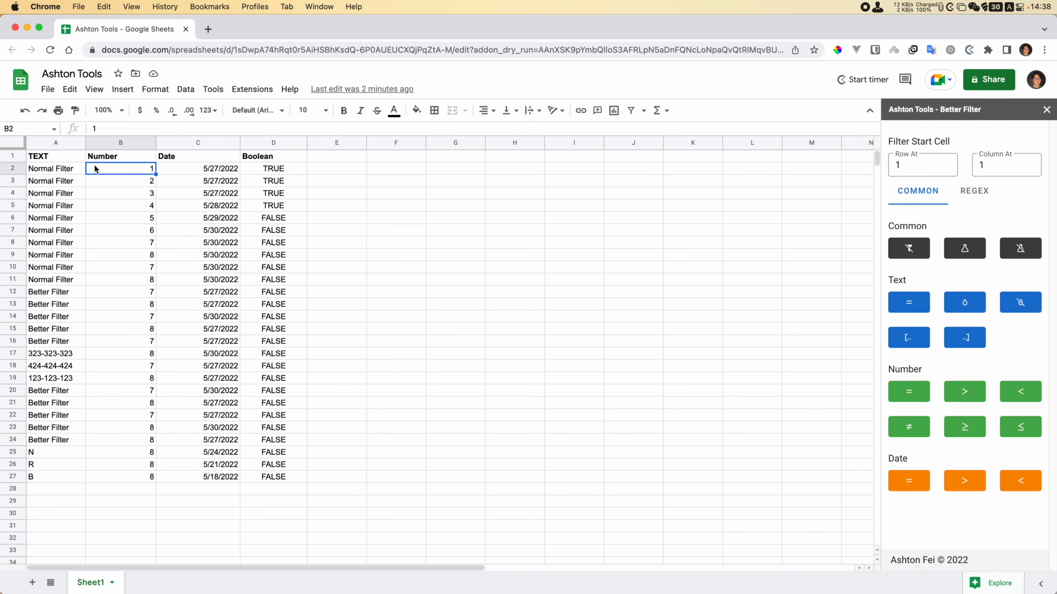
pyautogui.moveTo(101, 170); pyautogui.dragTo(285, 478)
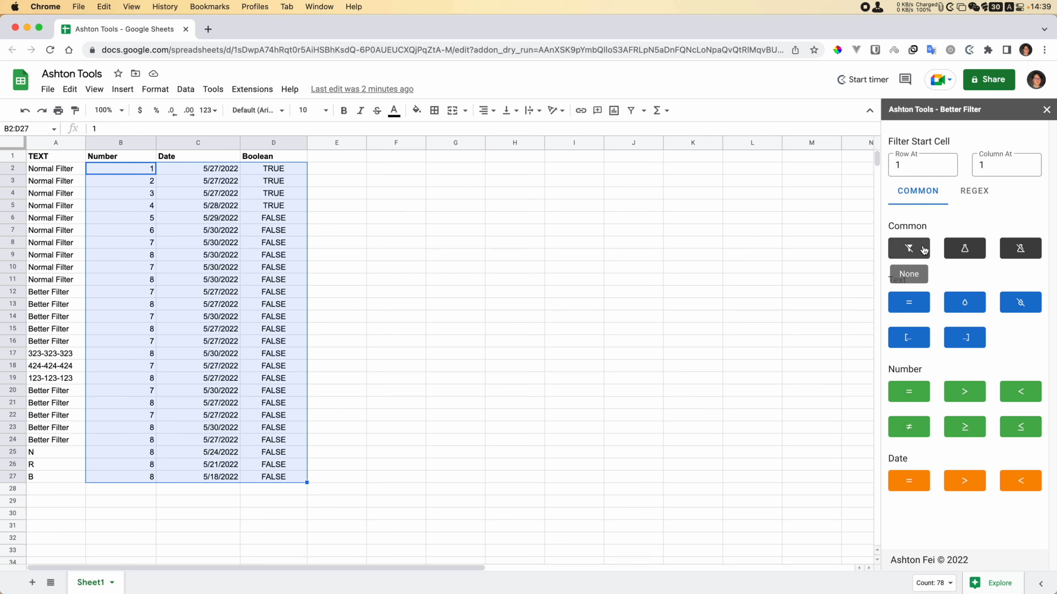
pyautogui.click(136, 191)
pyautogui.click(124, 255)
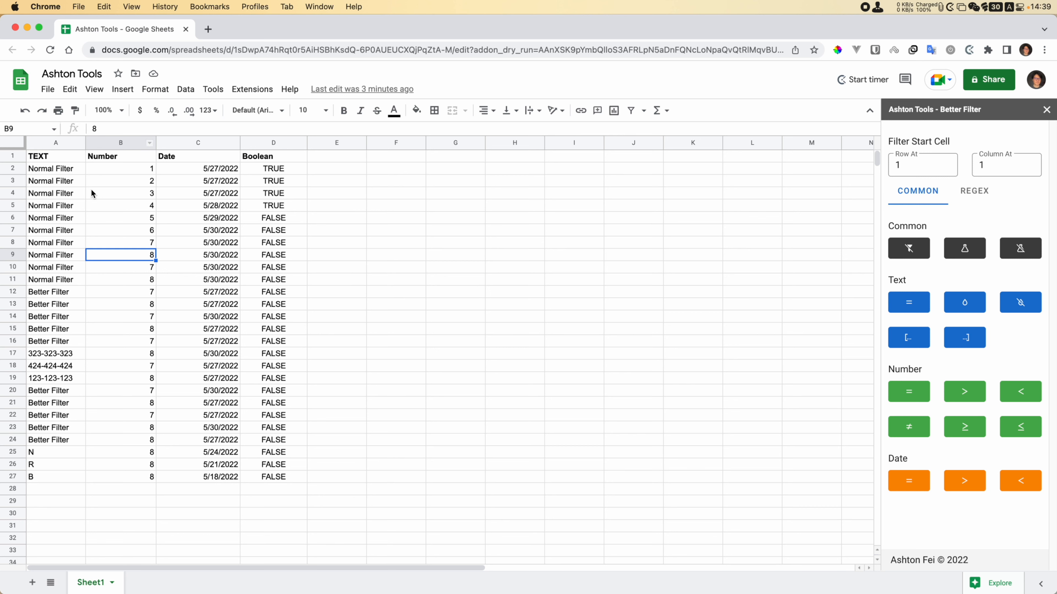
# Filter the TEXT column to rows whose text equals "Better Filter", using cell A13 as the reference value.
pyautogui.click(55, 330)
pyautogui.click(60, 345)
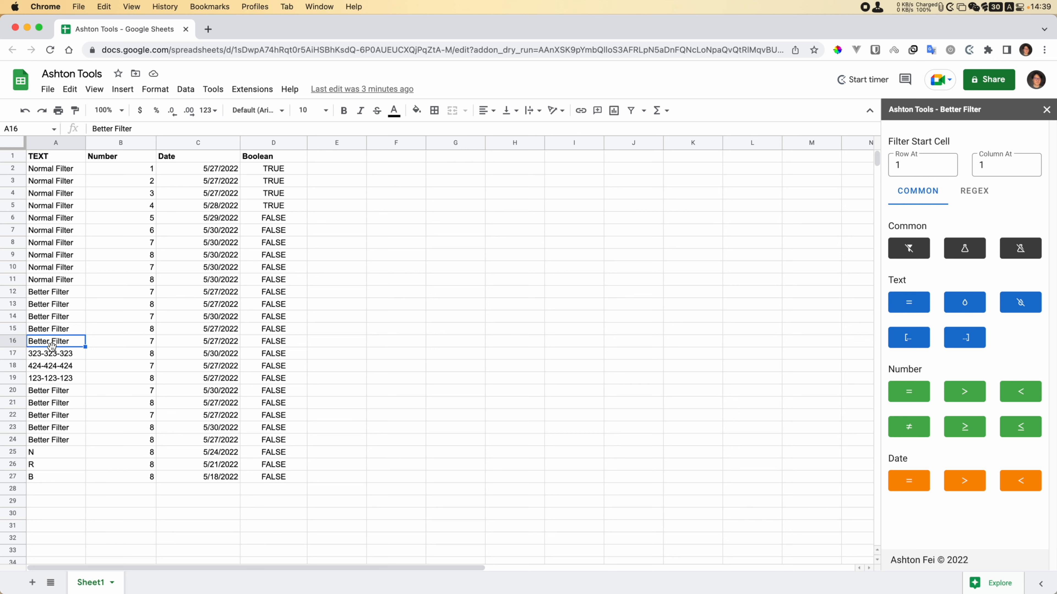
pyautogui.click(64, 309)
pyautogui.click(62, 296)
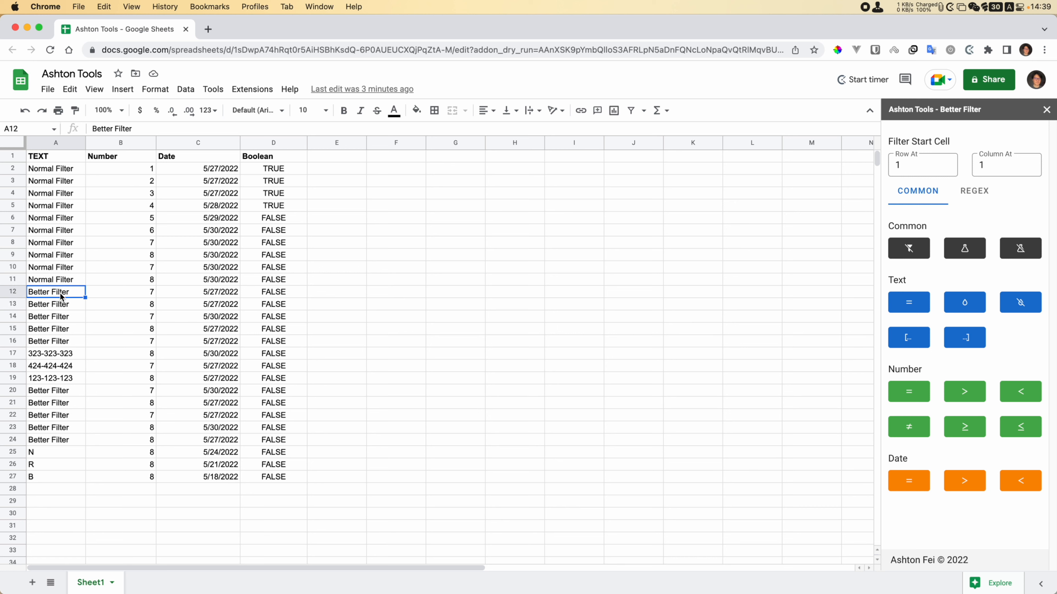
pyautogui.click(56, 306)
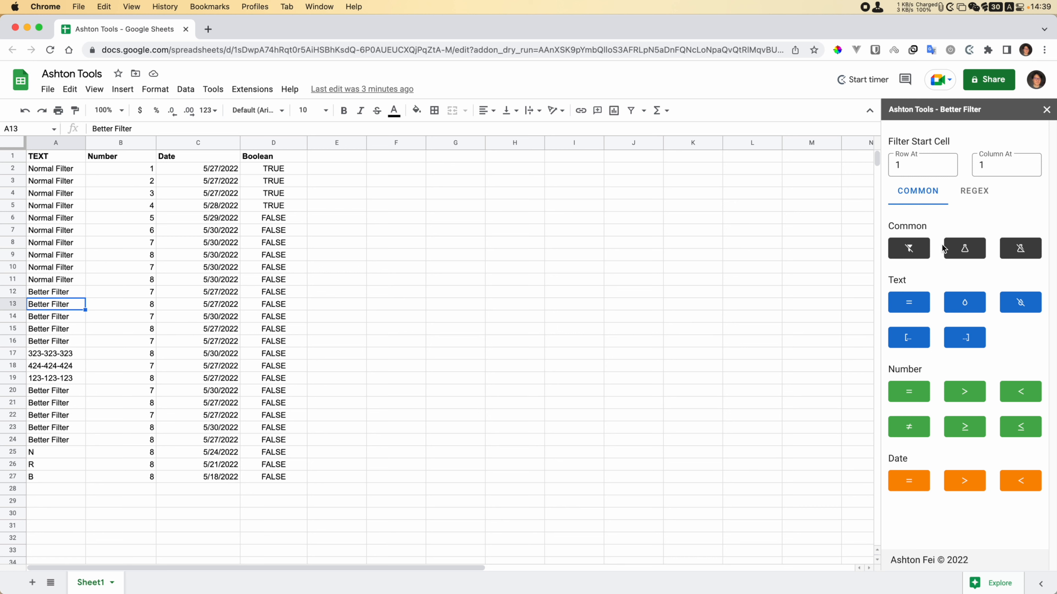
pyautogui.click(917, 305)
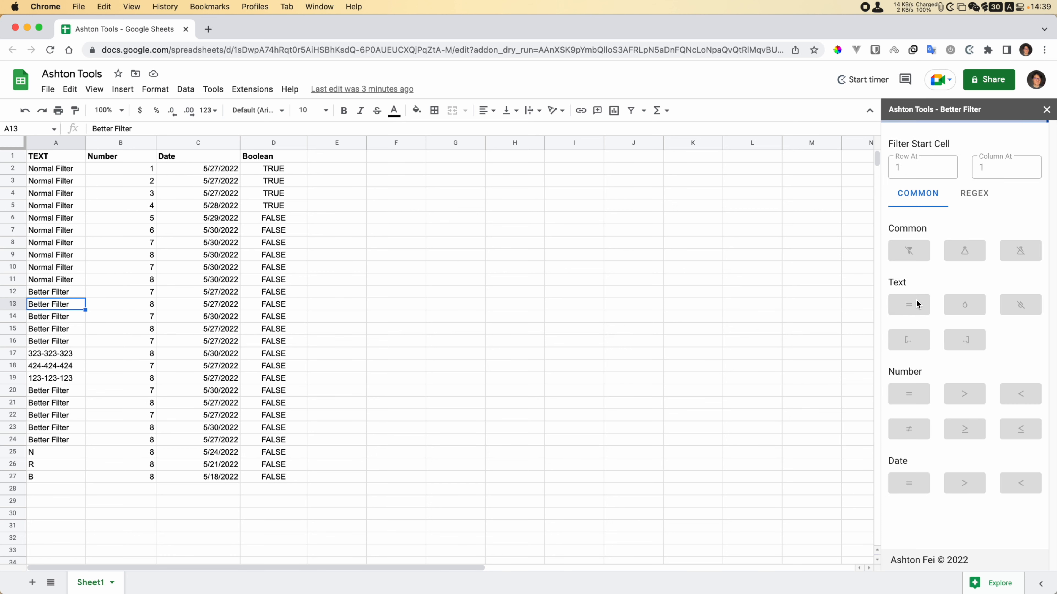
# Filter the TEXT column to rows that do not contain "Better Filter", using cell A20 as the reference value.
pyautogui.click(49, 230)
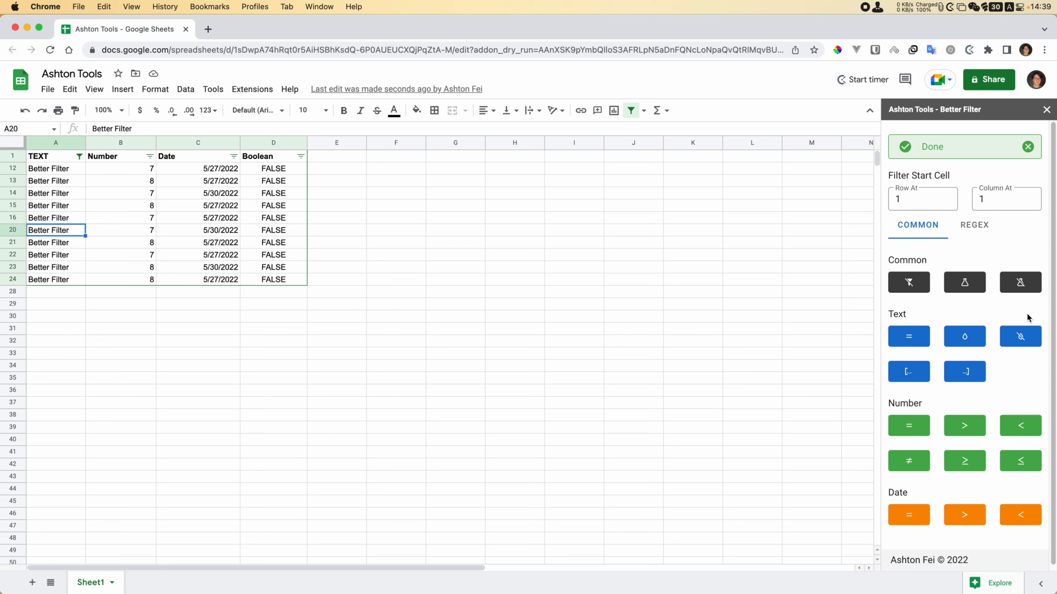
pyautogui.click(1023, 336)
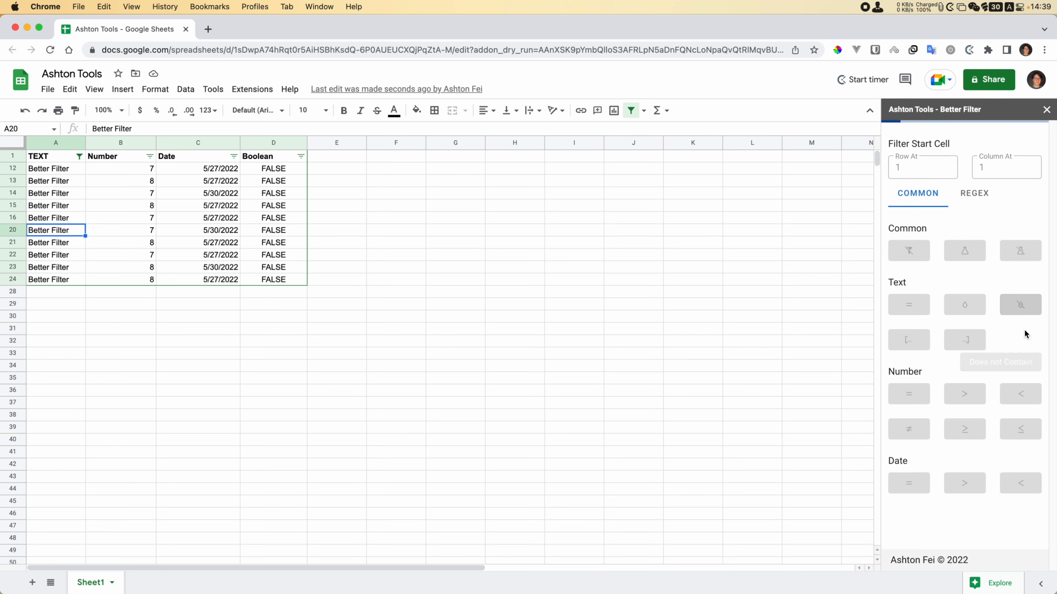
# Filter the TEXT column to rows starting with "B", using cell A27 as the reference value.
pyautogui.click(39, 344)
pyautogui.click(48, 327)
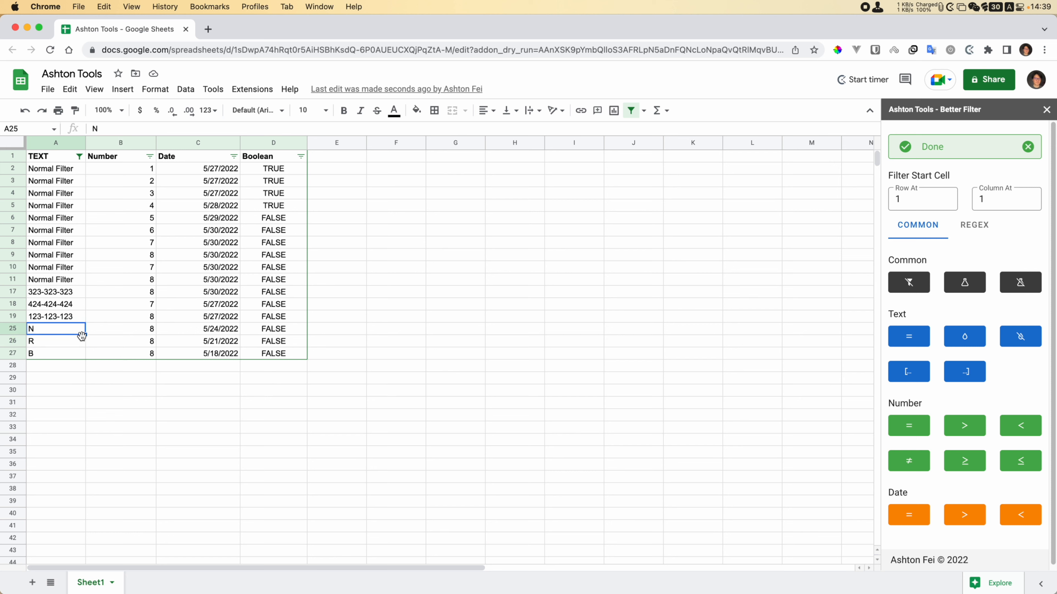
pyautogui.click(41, 341)
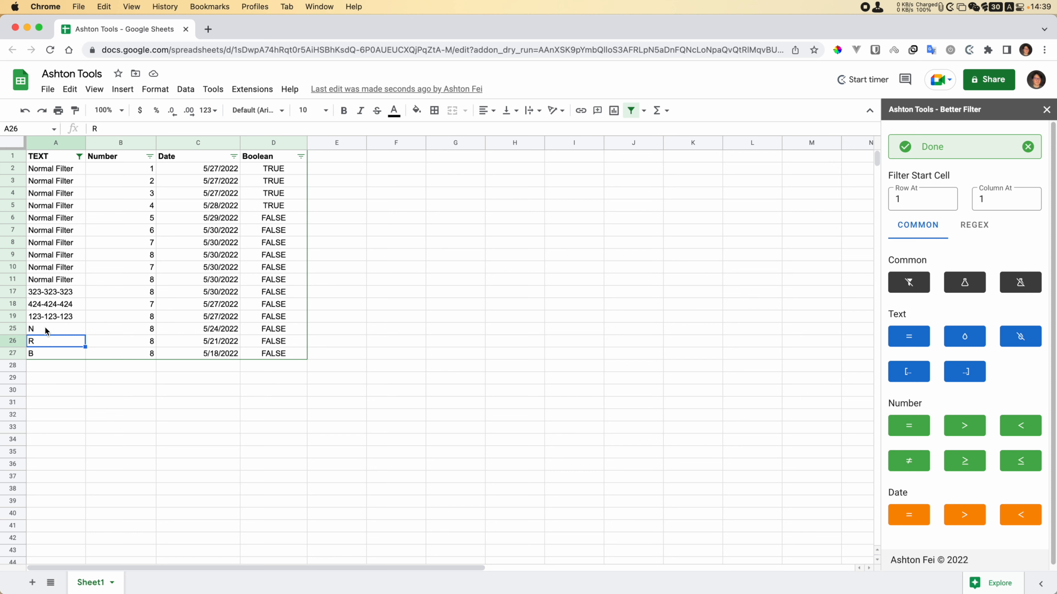
pyautogui.click(43, 354)
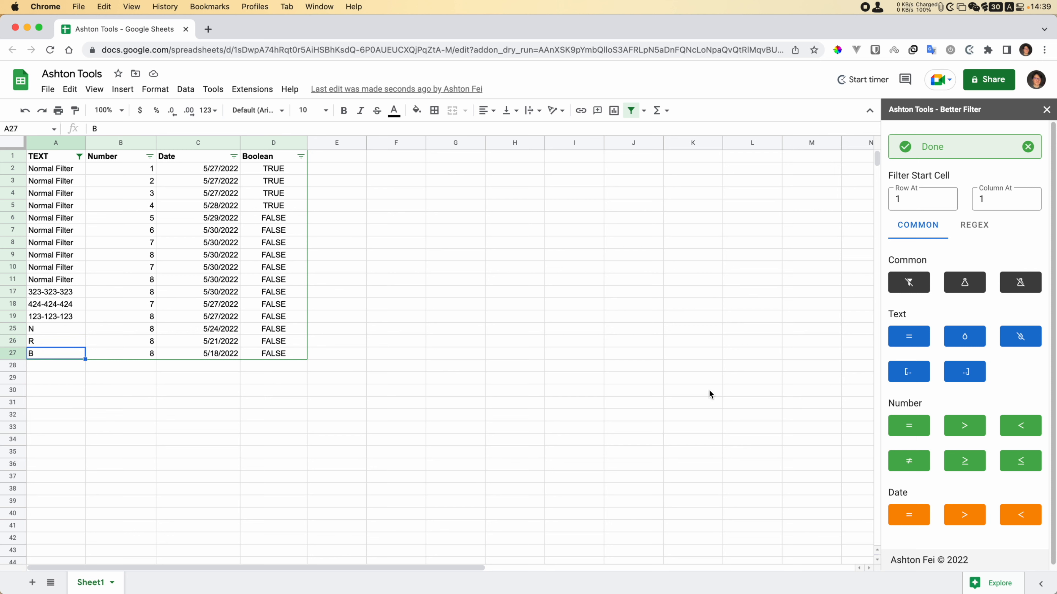
pyautogui.click(911, 376)
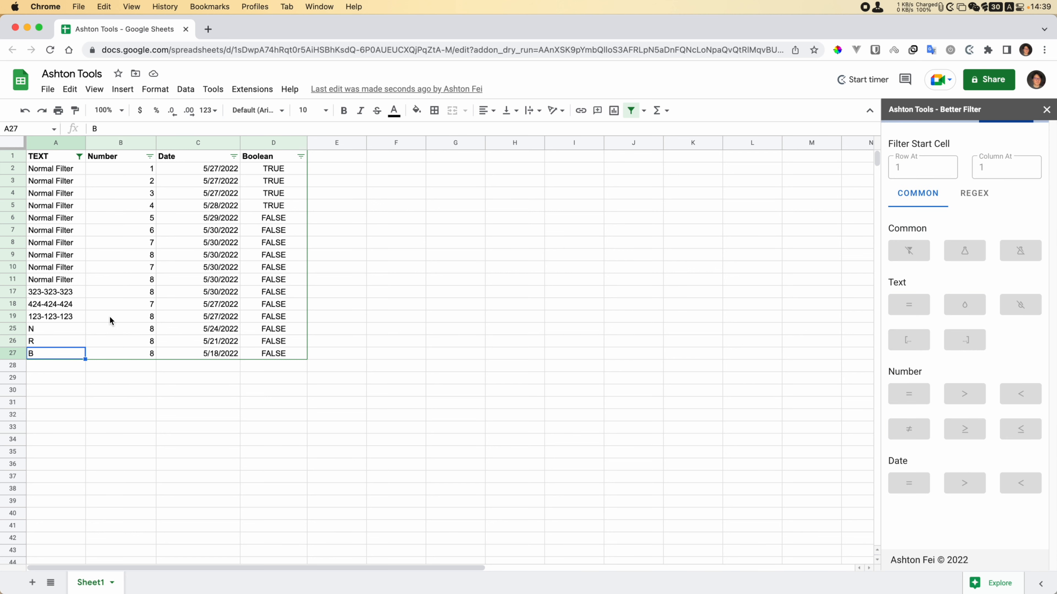
# Examine the filtered rows and the condition set in the TEXT column's filter, leaving the condition unchanged.
pyautogui.moveTo(48, 170); pyautogui.dragTo(47, 294)
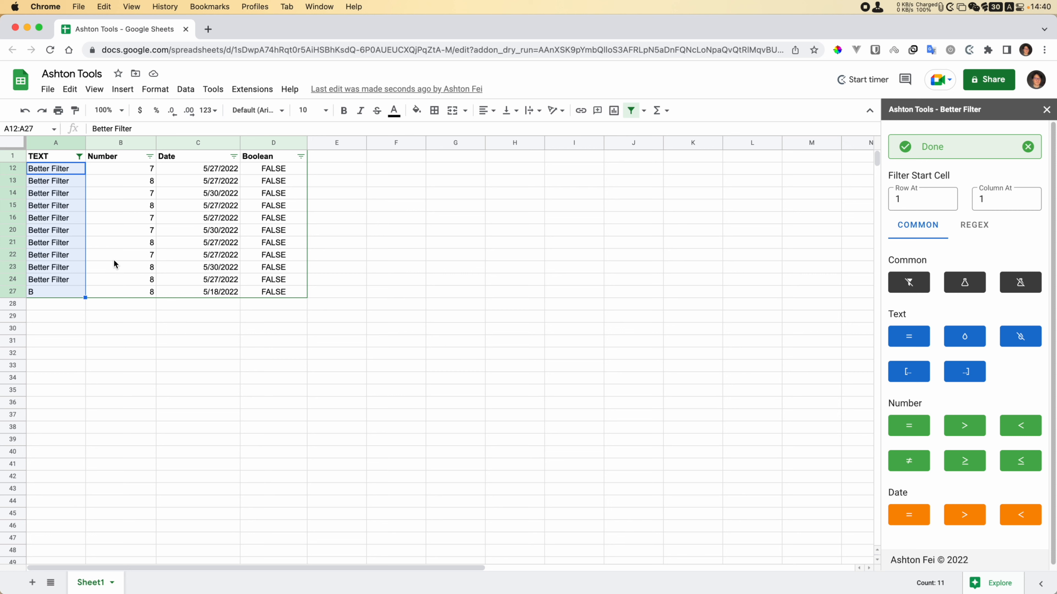
pyautogui.click(79, 221)
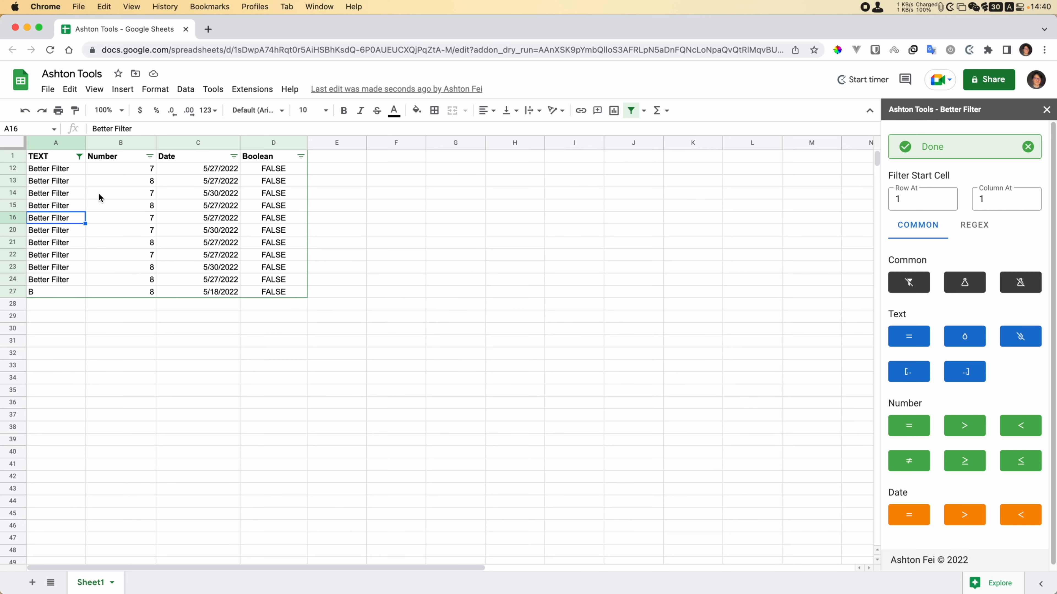
pyautogui.click(74, 169)
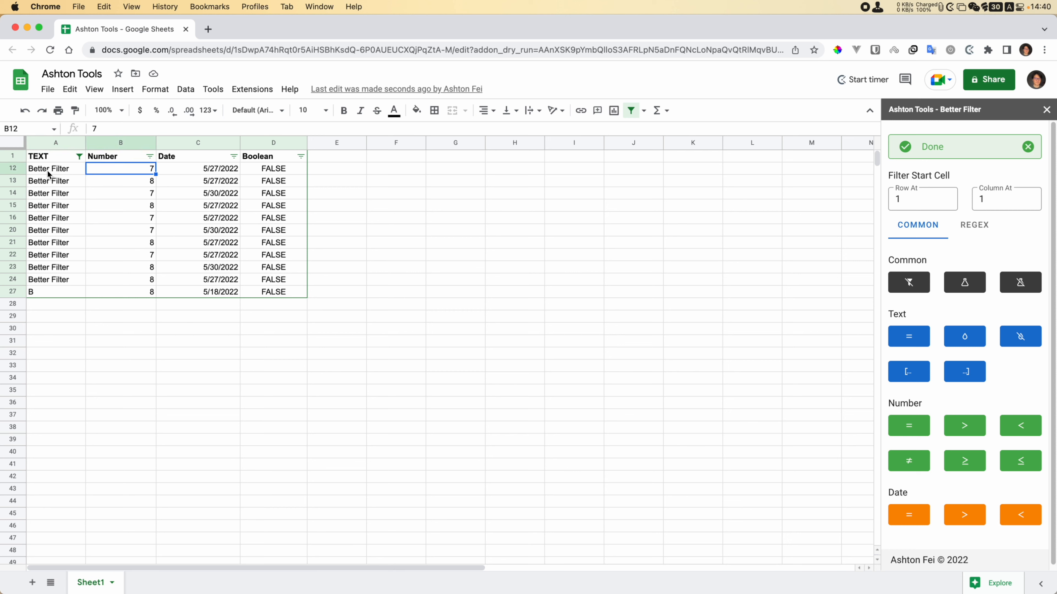
pyautogui.click(79, 157)
pyautogui.click(55, 159)
pyautogui.moveTo(56, 158); pyautogui.dragTo(278, 290)
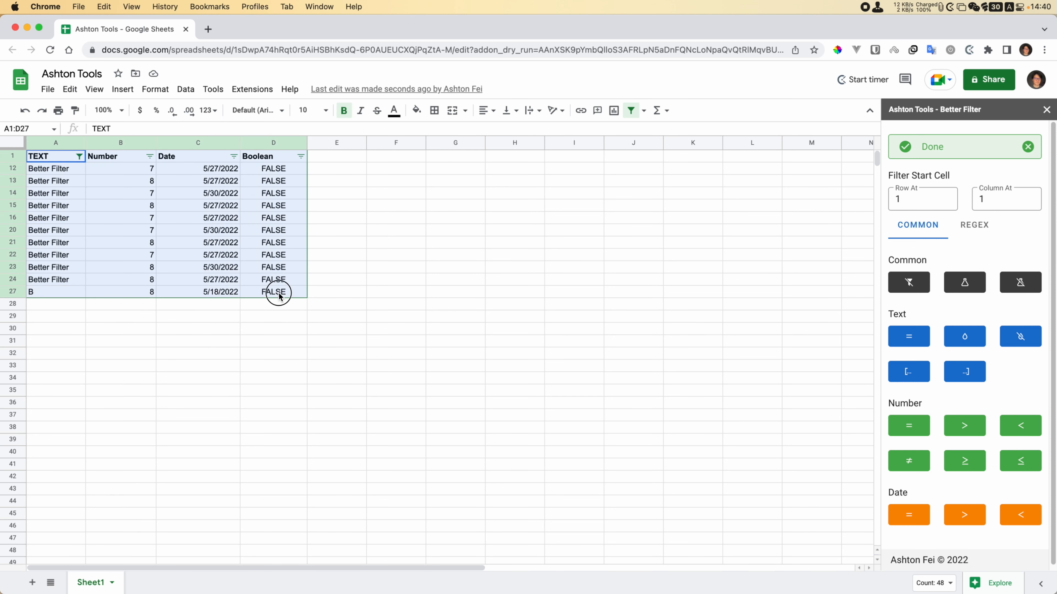
pyautogui.click(79, 156)
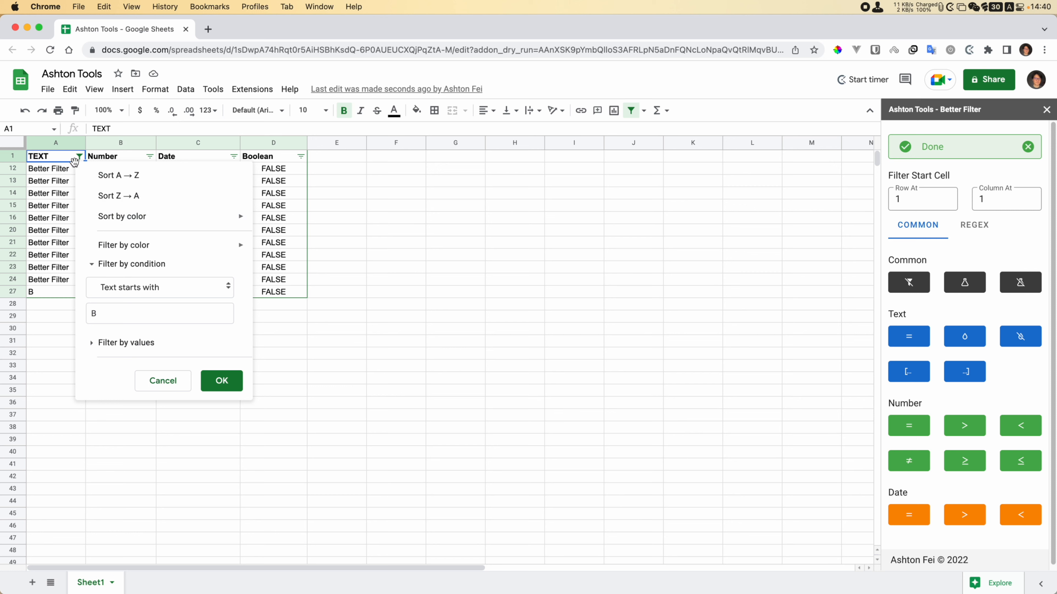
pyautogui.click(180, 290)
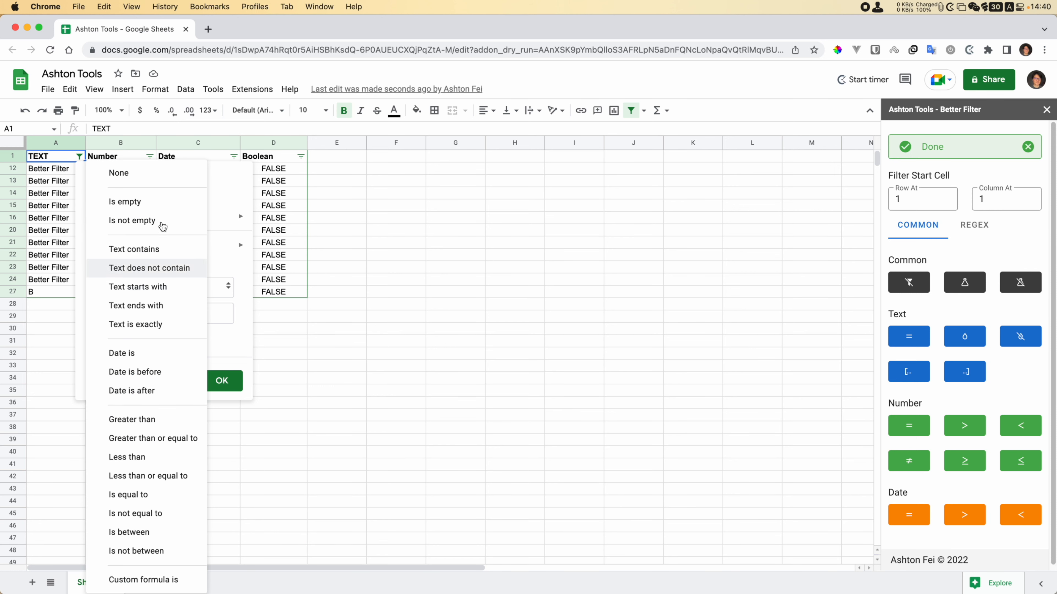
pyautogui.click(245, 321)
pyautogui.doubleClick(103, 314)
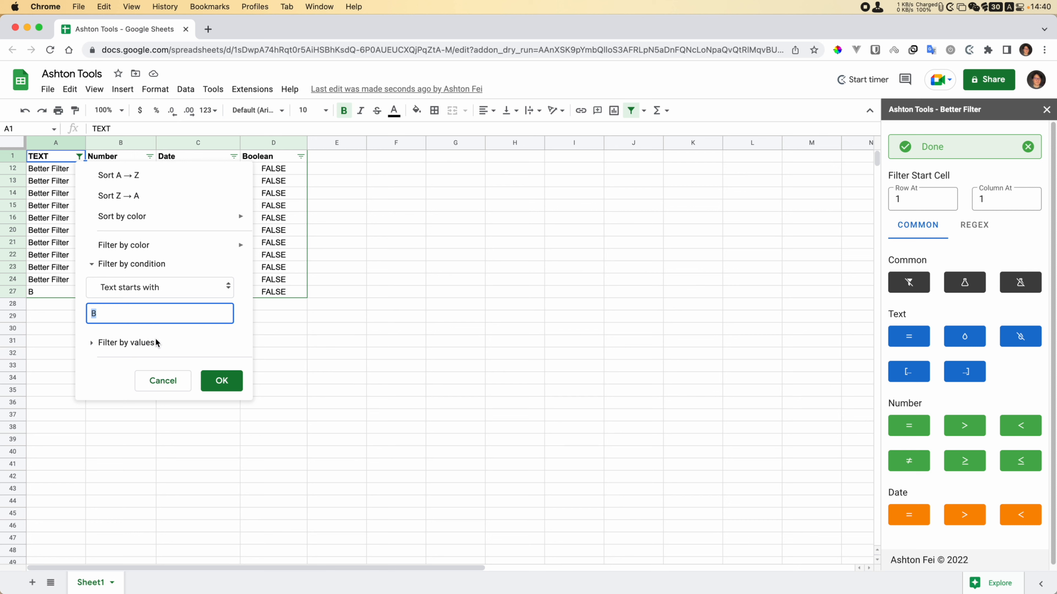
pyautogui.click(160, 386)
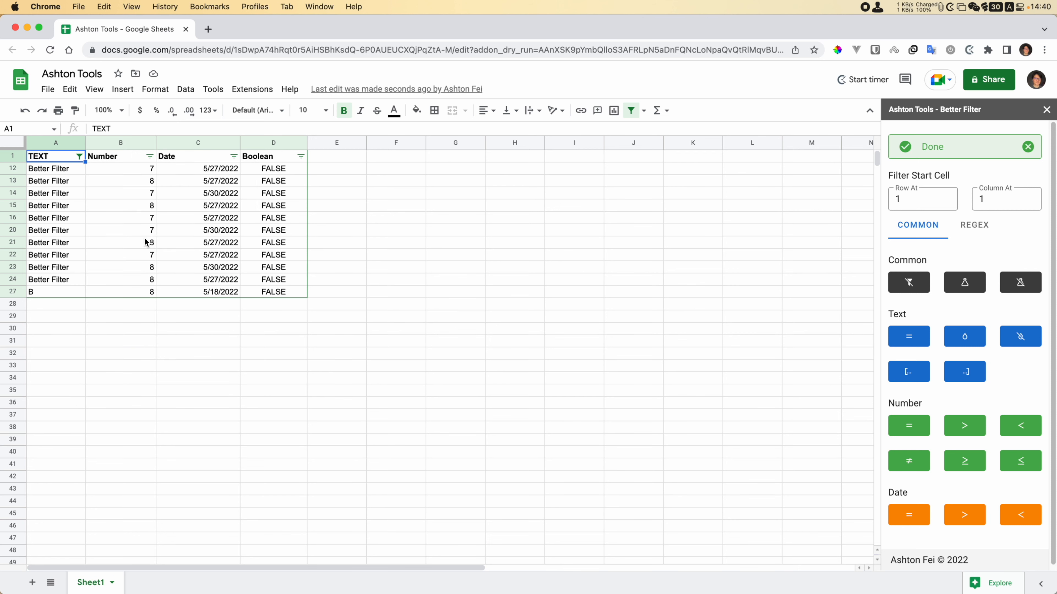
# Clear the filter condition on the TEXT column, using header cell A1 as the reference.
pyautogui.click(57, 217)
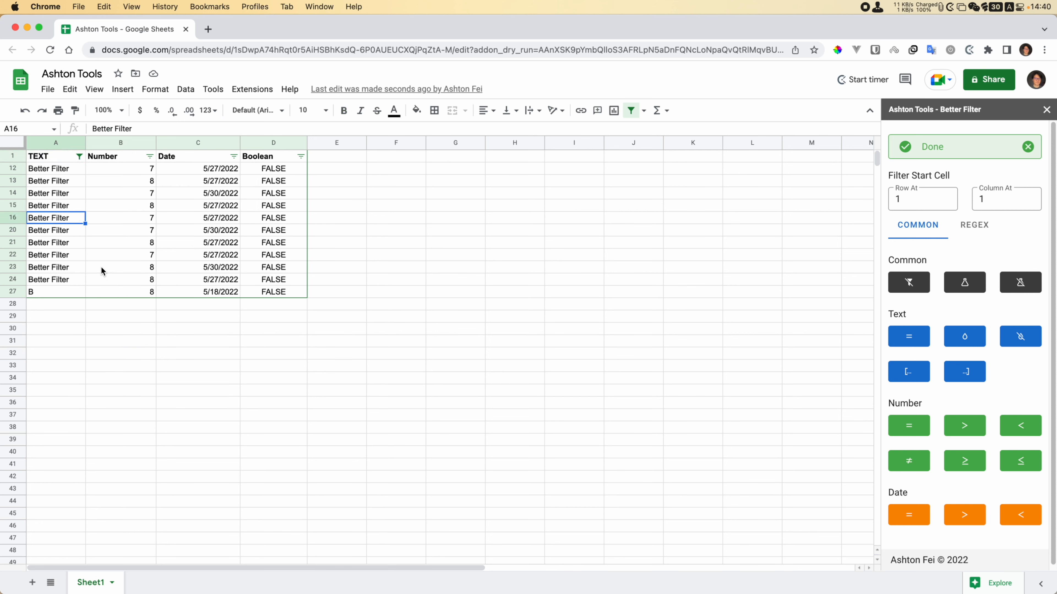
pyautogui.click(47, 242)
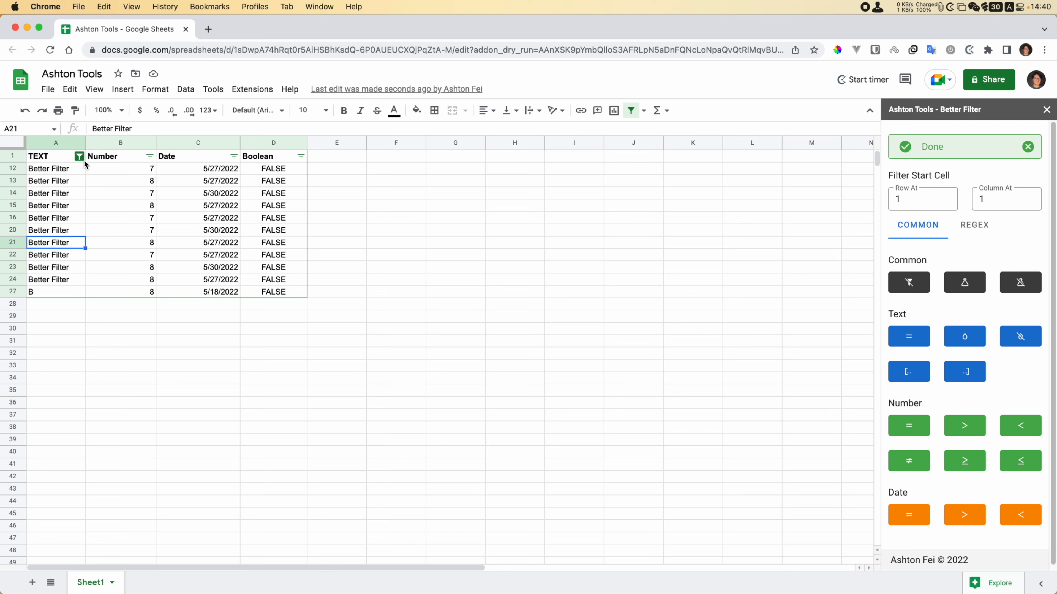
pyautogui.click(66, 159)
pyautogui.click(920, 288)
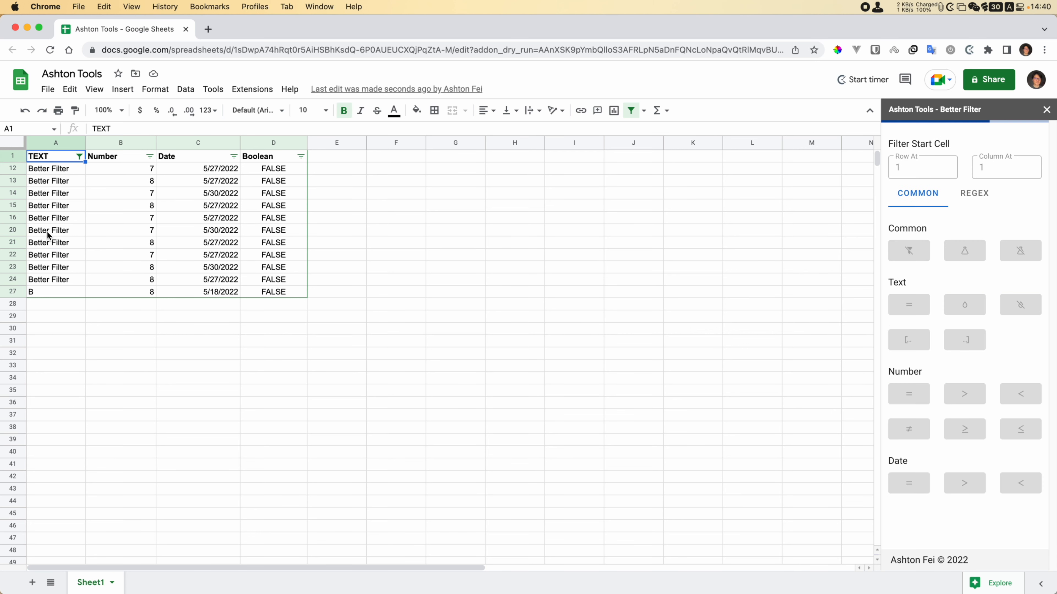
# Filter the Number column to rows equal to 7, using cell B10 as the reference value.
pyautogui.click(60, 142)
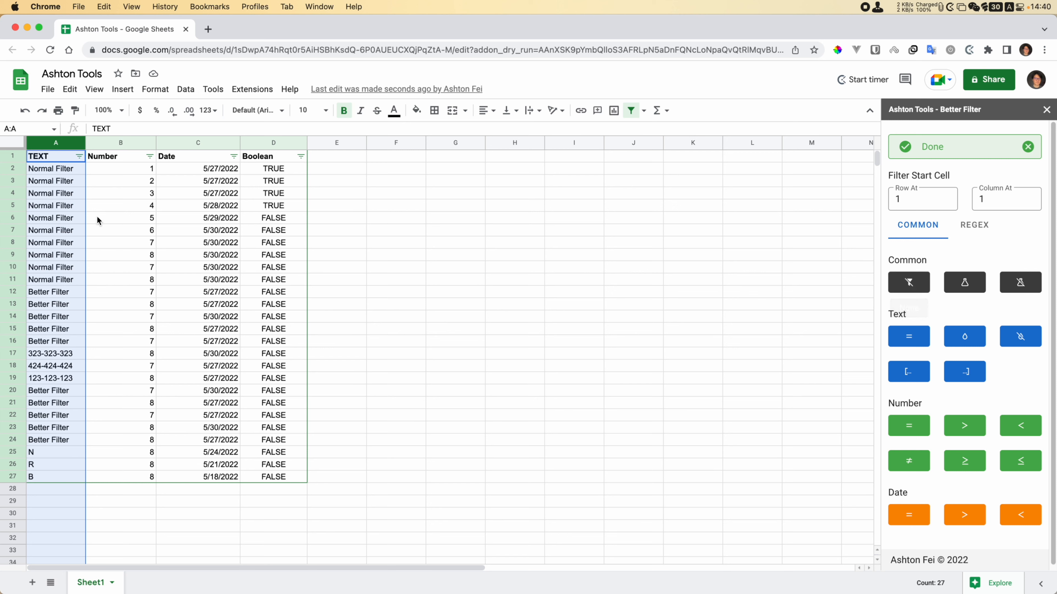
pyautogui.click(63, 206)
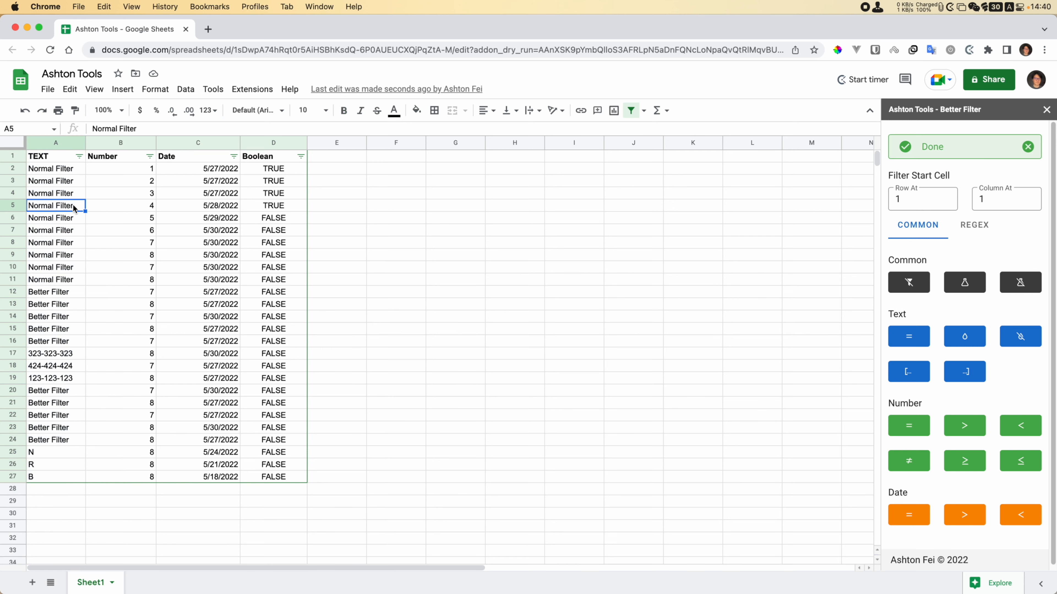
pyautogui.click(120, 169)
pyautogui.click(61, 193)
pyautogui.click(129, 183)
pyautogui.scroll(-1, 943, 445)
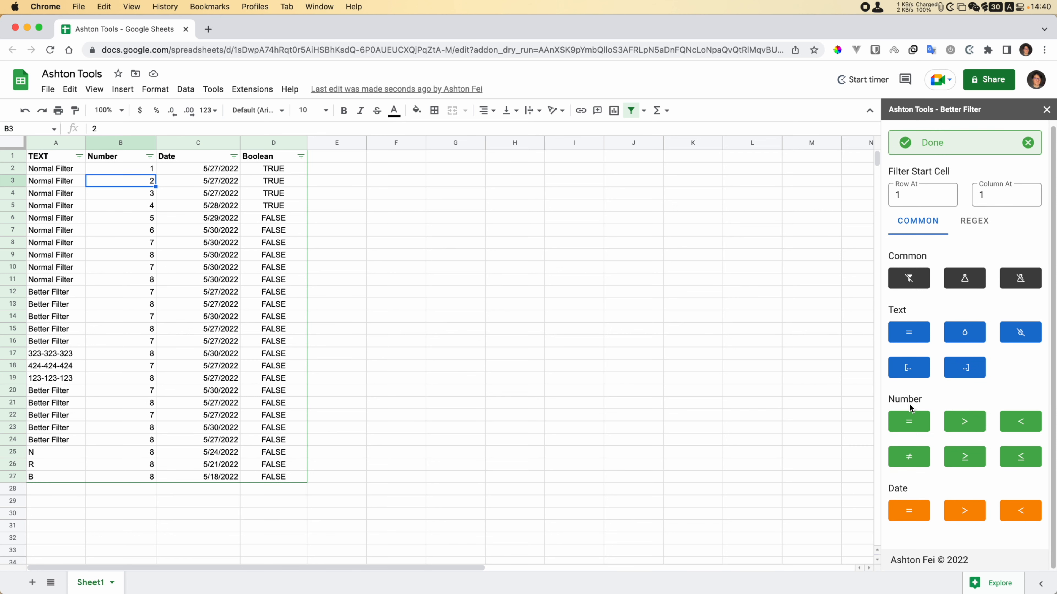
pyautogui.click(157, 234)
pyautogui.click(150, 256)
pyautogui.click(152, 270)
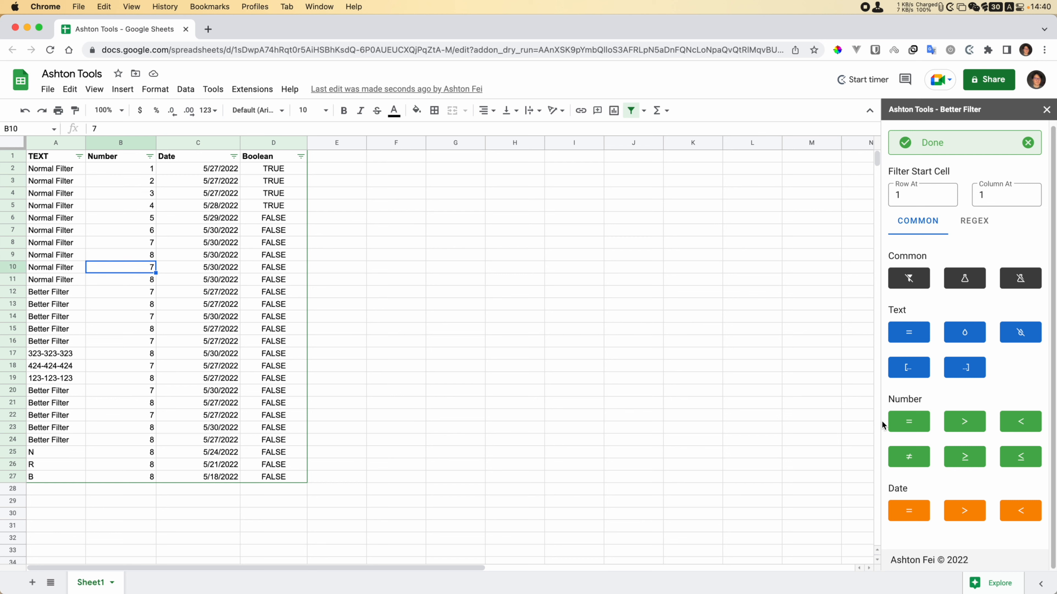
pyautogui.click(915, 419)
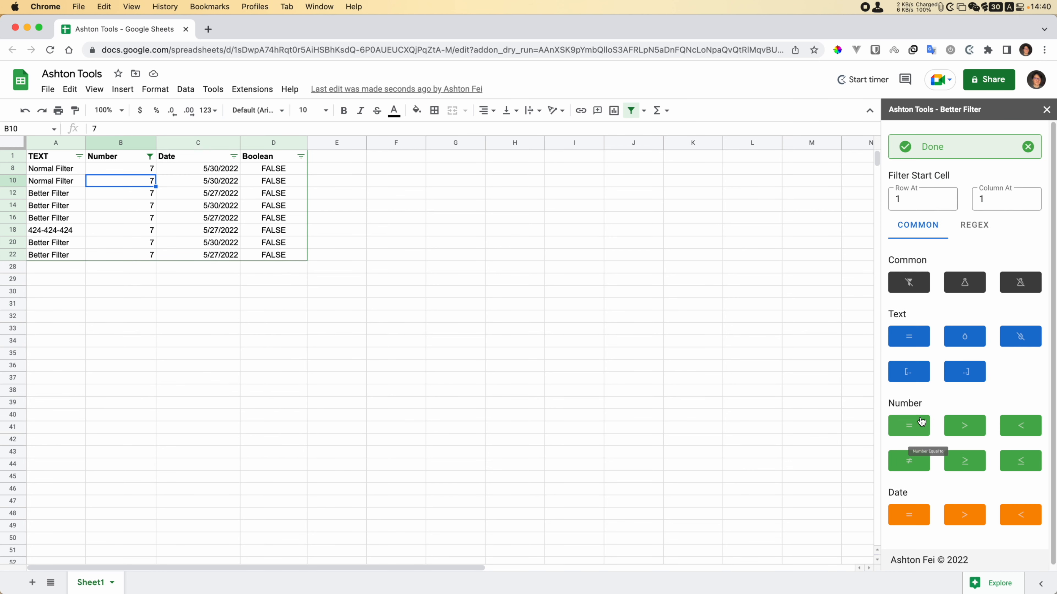
# Filter the Number column to values greater than 7, and replace that with less than 8, using cell B11 as the reference.
pyautogui.click(963, 426)
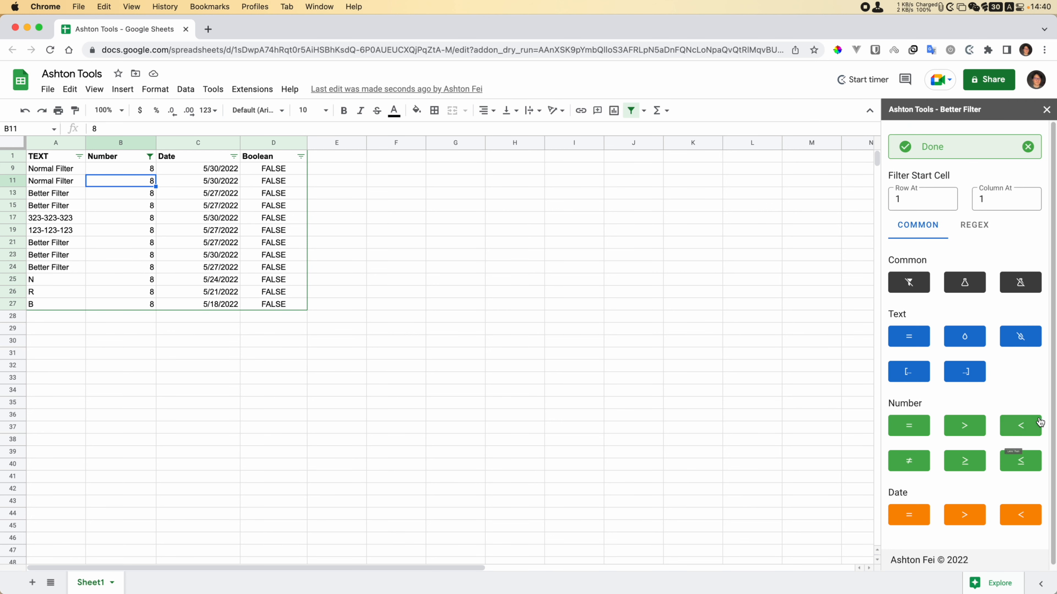
pyautogui.click(1014, 421)
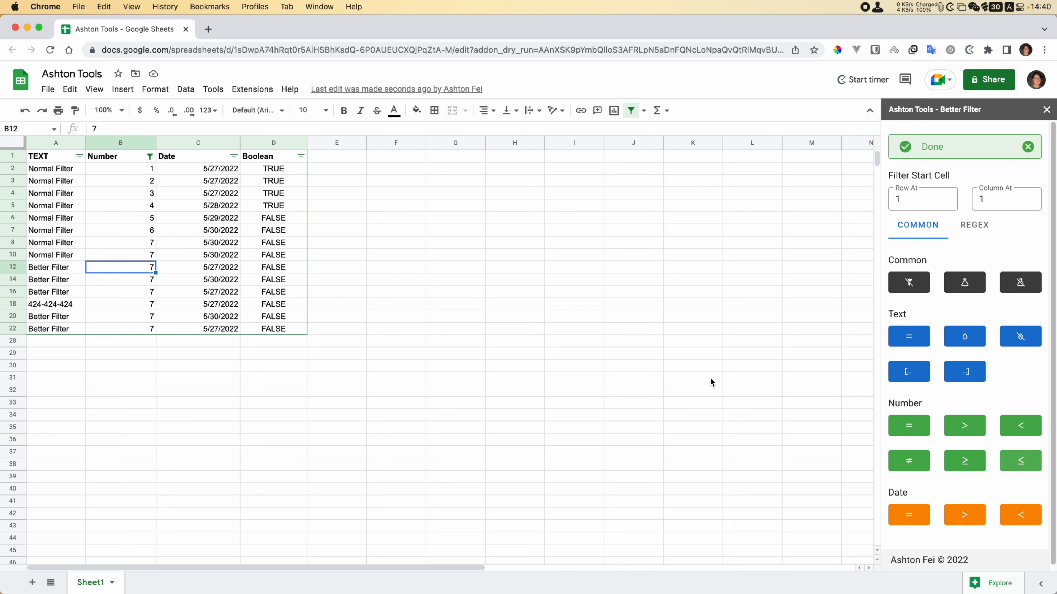
# Examine the built-in condition choices in the Number column's filter, leaving the condition unchanged.
pyautogui.click(231, 257)
pyautogui.click(231, 233)
pyautogui.click(225, 217)
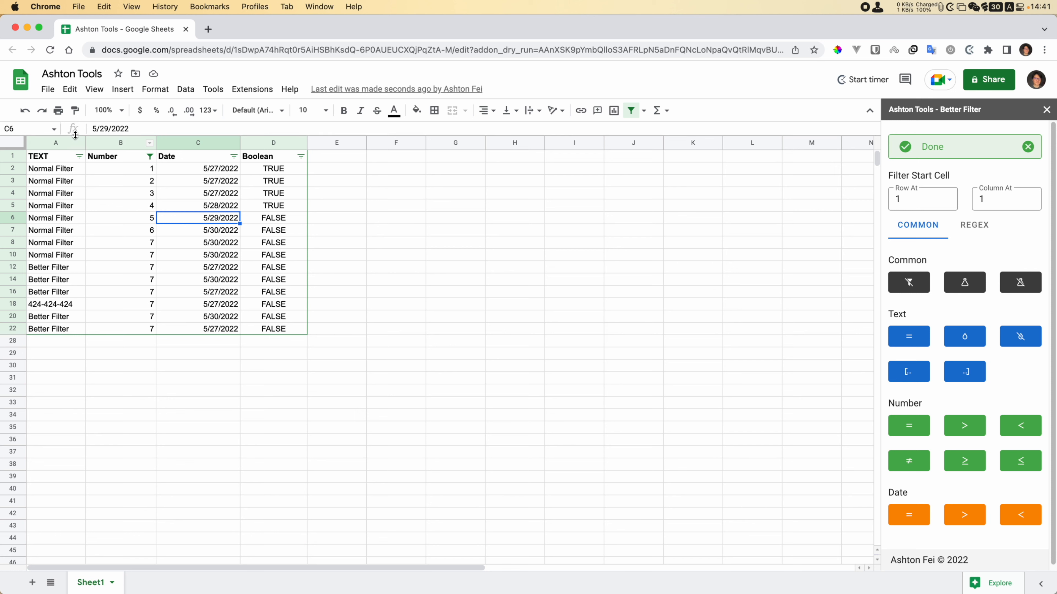
pyautogui.click(149, 156)
pyautogui.click(232, 290)
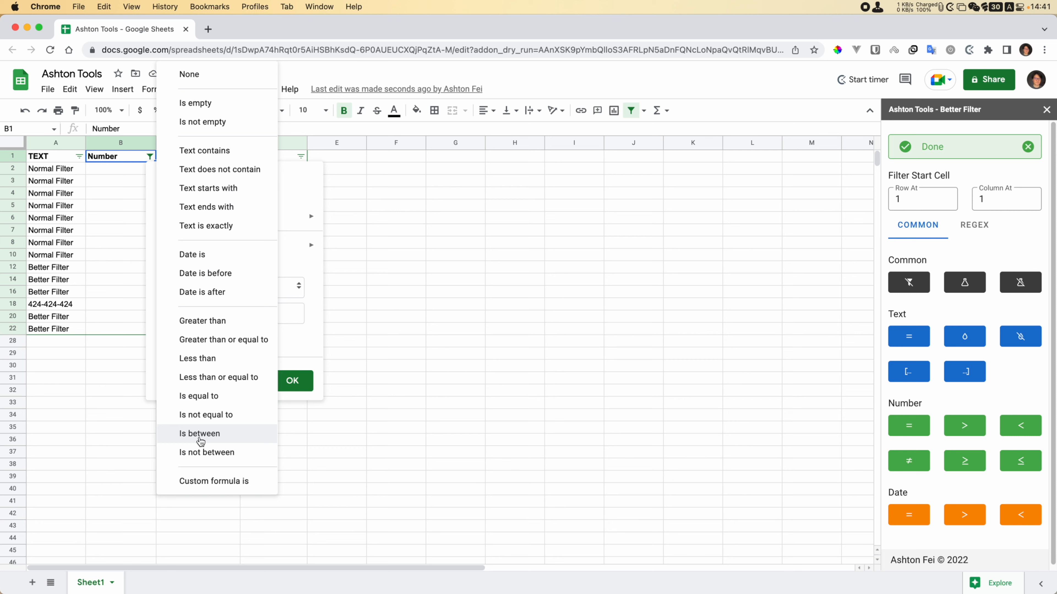
pyautogui.click(384, 291)
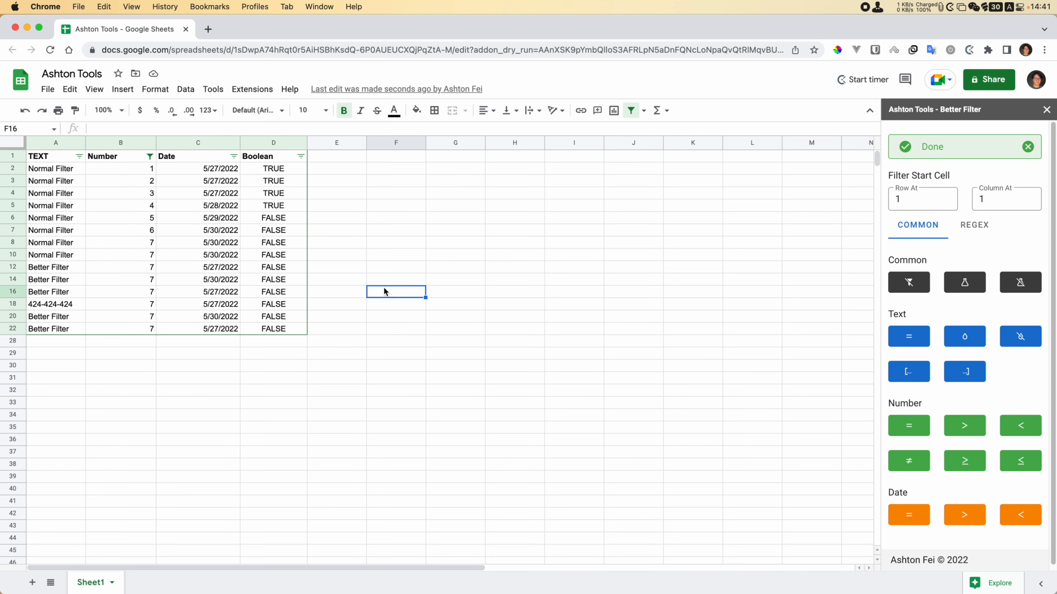
# Examine the Number column's filtered values alongside the add-on's available filter operations.
pyautogui.click(152, 197)
pyautogui.click(142, 295)
pyautogui.click(140, 195)
pyautogui.click(146, 278)
pyautogui.click(143, 189)
pyautogui.click(142, 221)
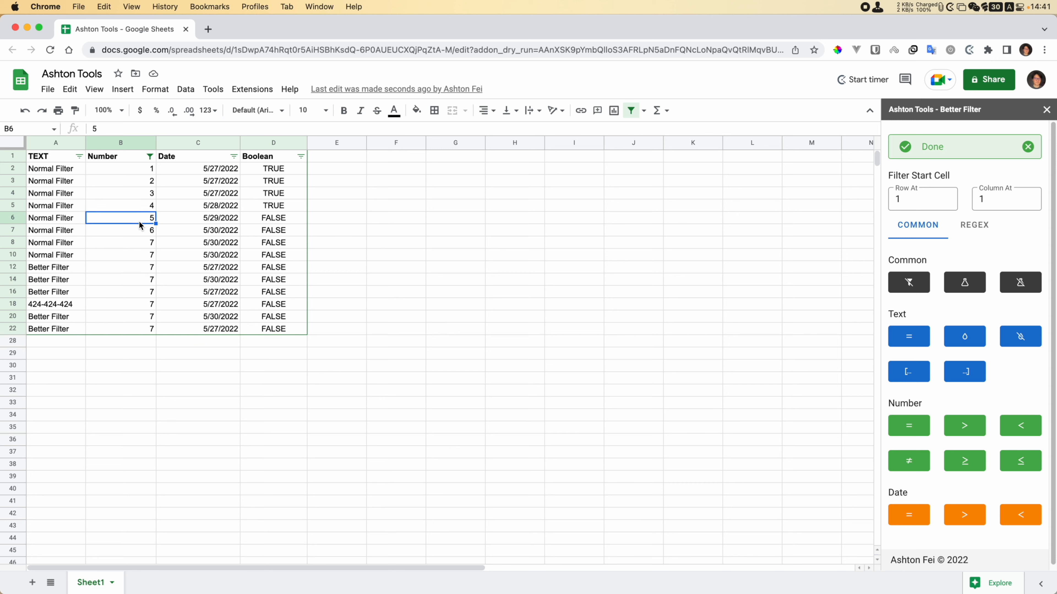
pyautogui.click(152, 255)
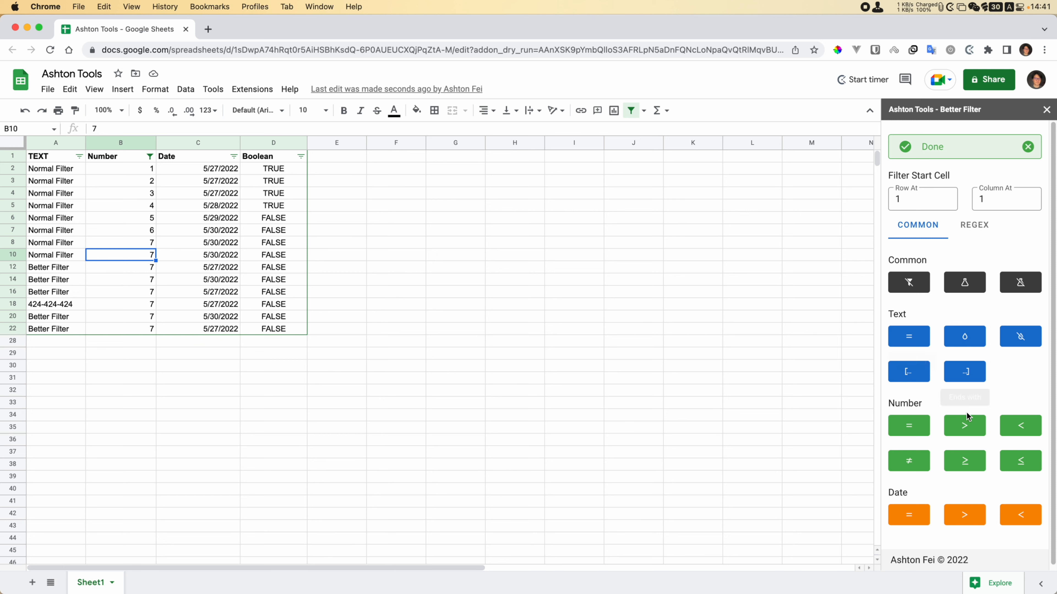
pyautogui.click(125, 232)
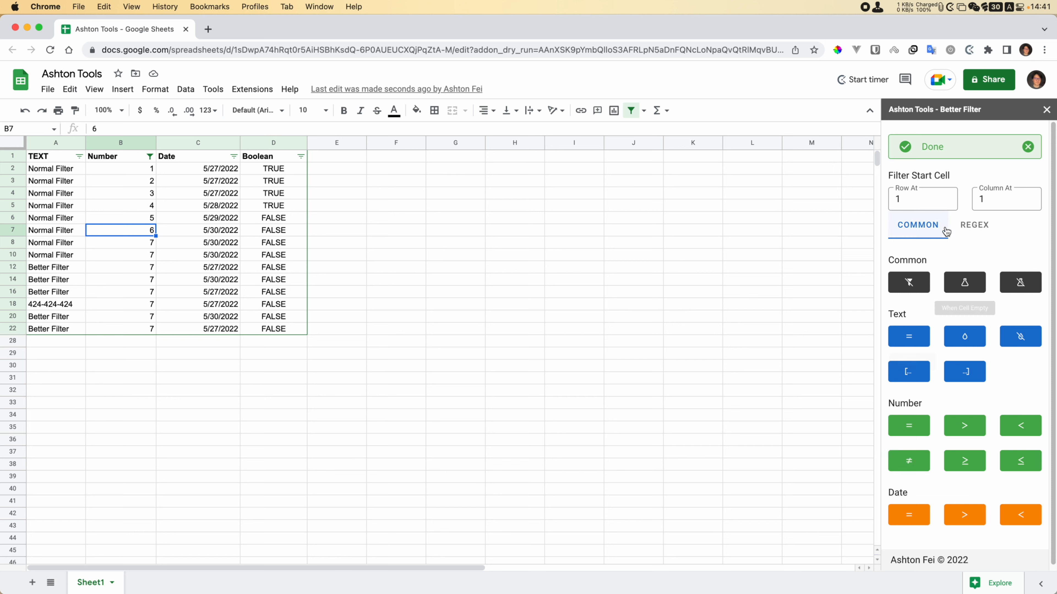
pyautogui.scroll(-1, 1022, 489)
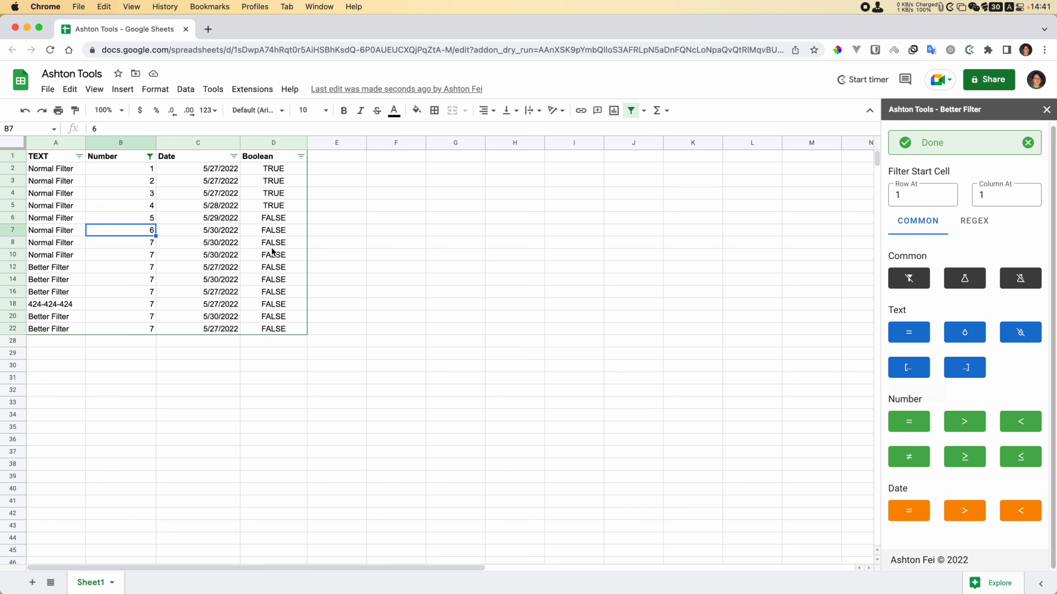
# Try the text equal-to filter on date cell C5, and filter the Date column to exactly 5/28/2022.
pyautogui.click(194, 243)
pyautogui.click(199, 207)
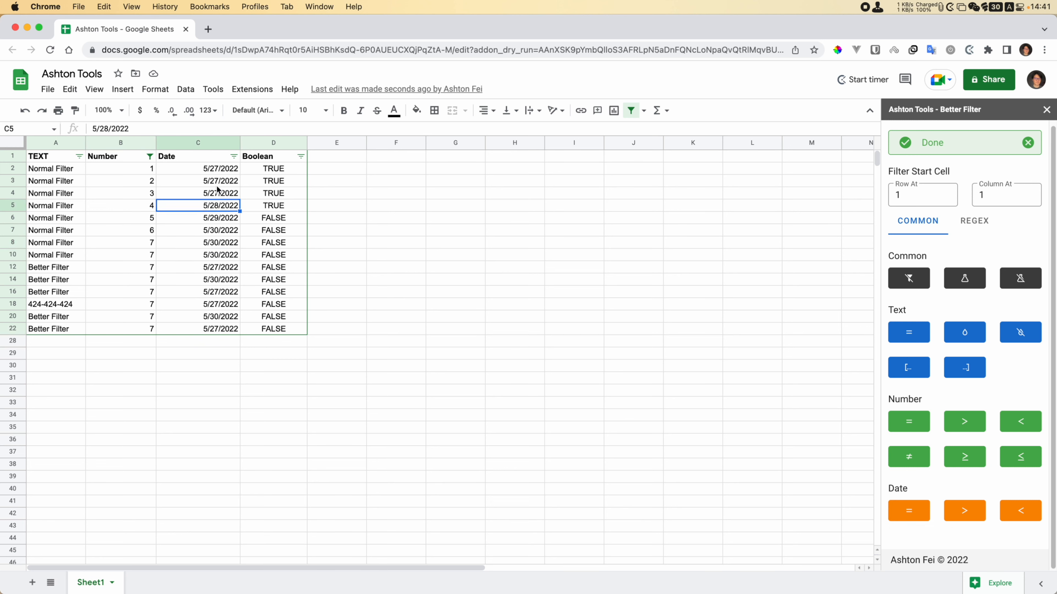
pyautogui.click(919, 335)
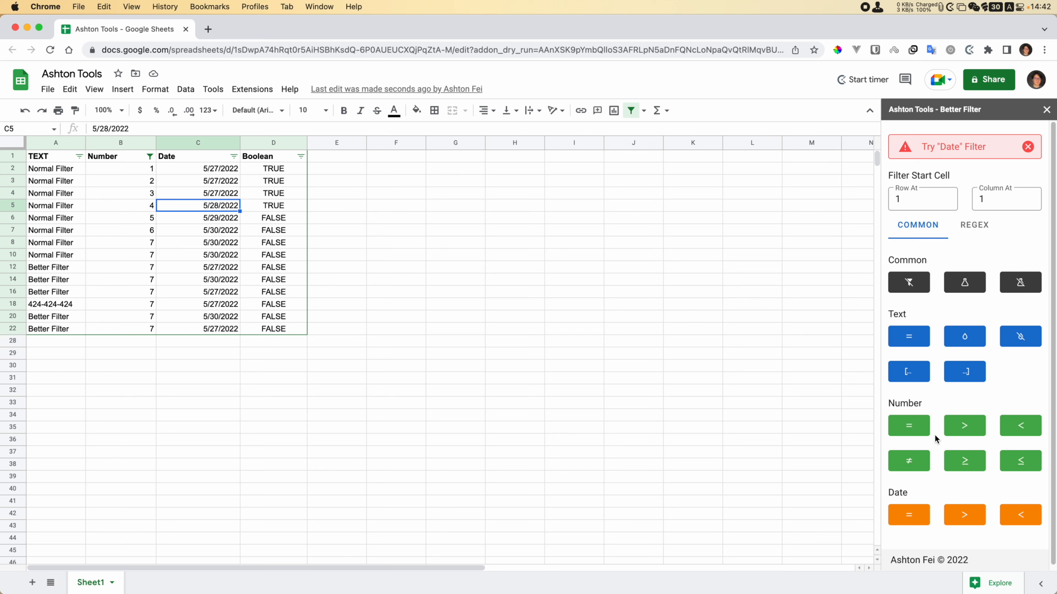
pyautogui.click(921, 516)
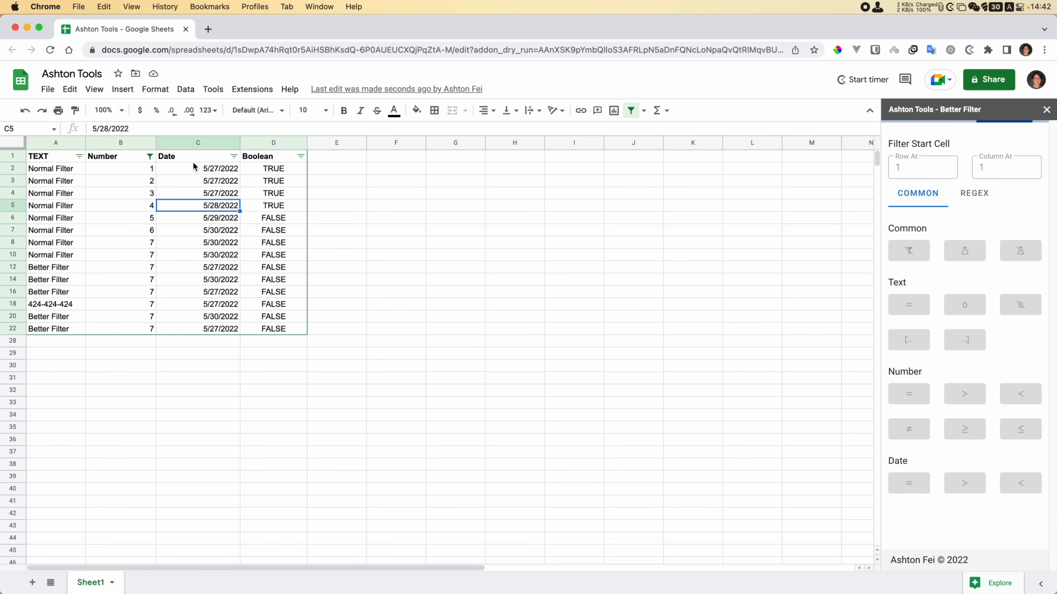
# Remove the filter from the whole table.
pyautogui.click(270, 173)
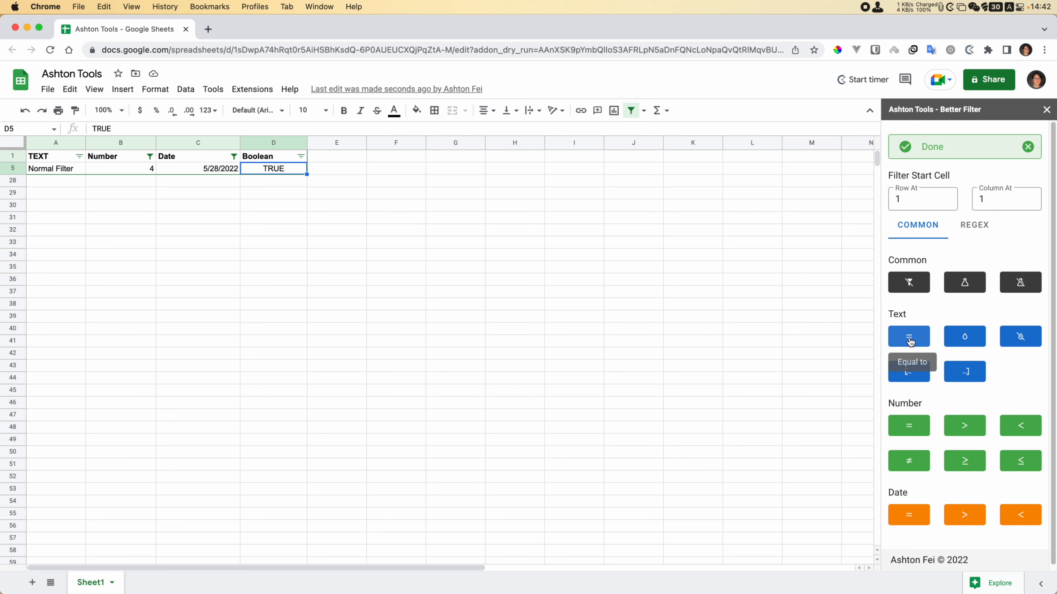
pyautogui.click(186, 89)
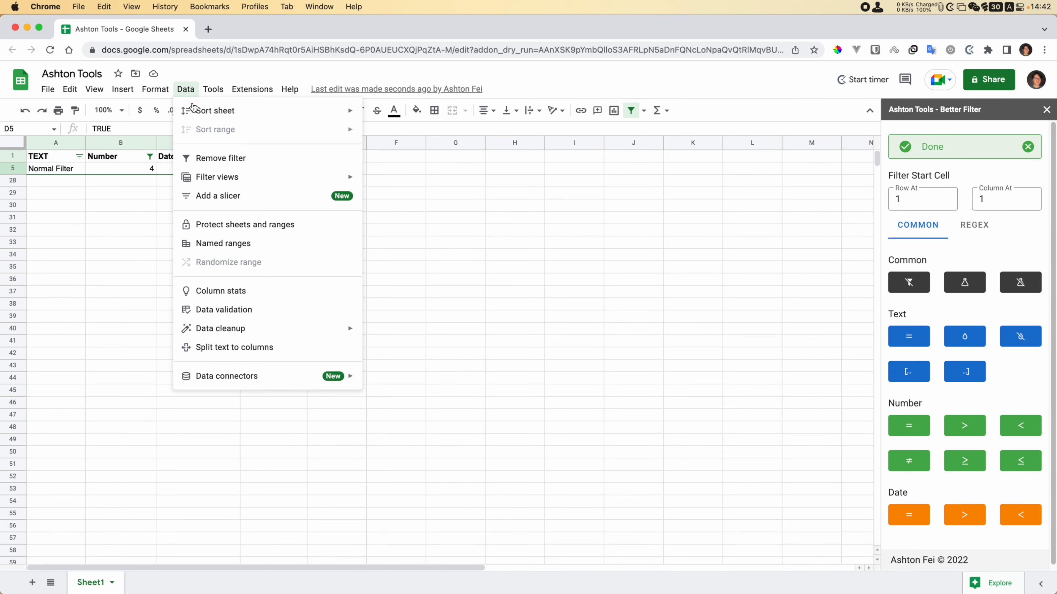
pyautogui.click(208, 158)
# Filter the Boolean column to rows equal to TRUE, using cell D4 as the reference value.
pyautogui.press('Up')
pyautogui.press('Up')
pyautogui.press('Down')
pyautogui.click(908, 336)
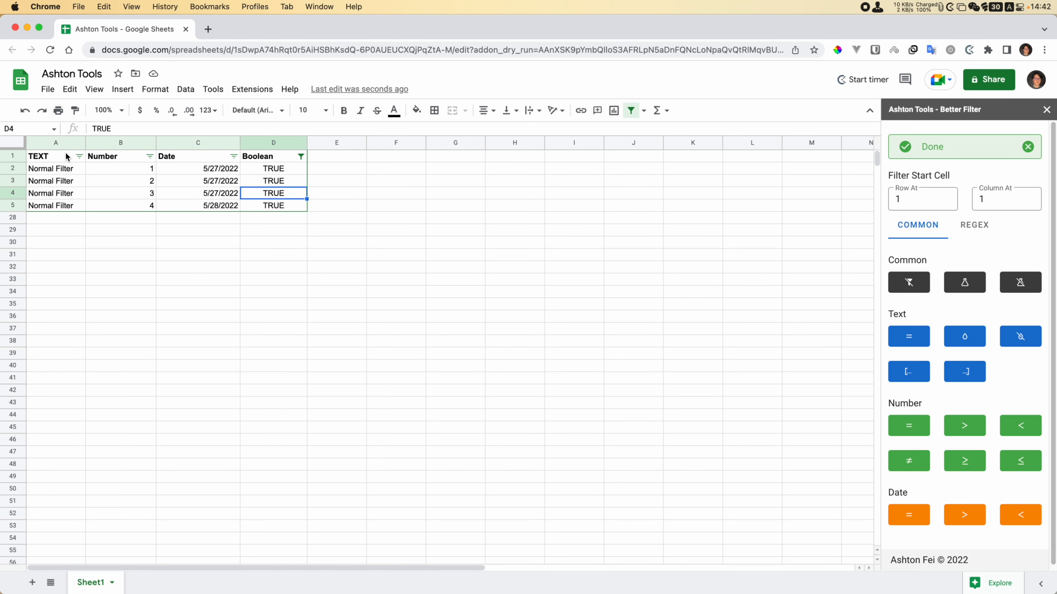
# Select the visible table range A1:D5 and remove its filter.
pyautogui.moveTo(65, 156); pyautogui.dragTo(282, 205)
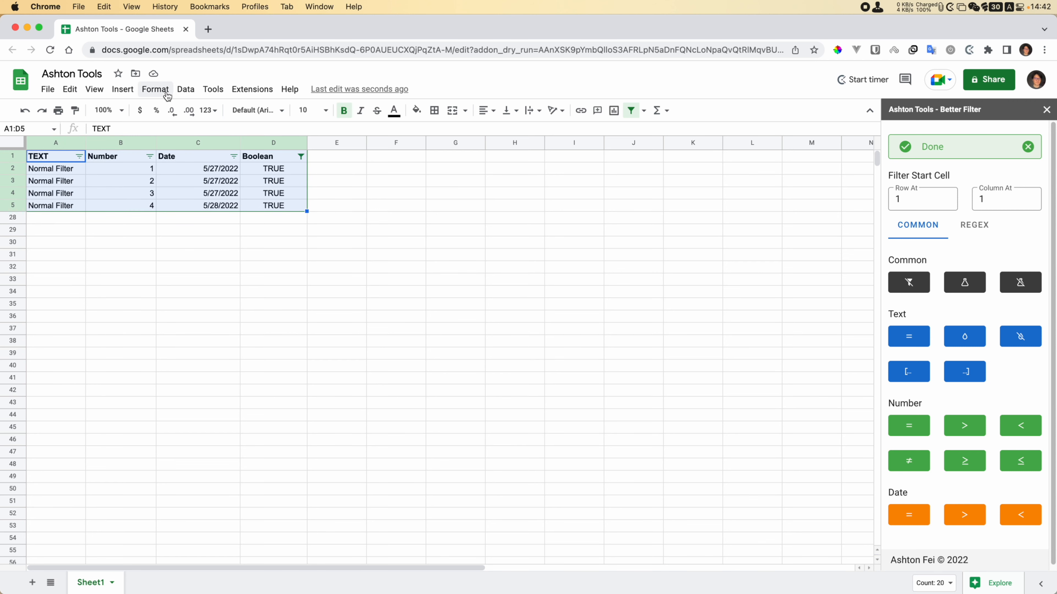
pyautogui.click(188, 92)
pyautogui.click(220, 158)
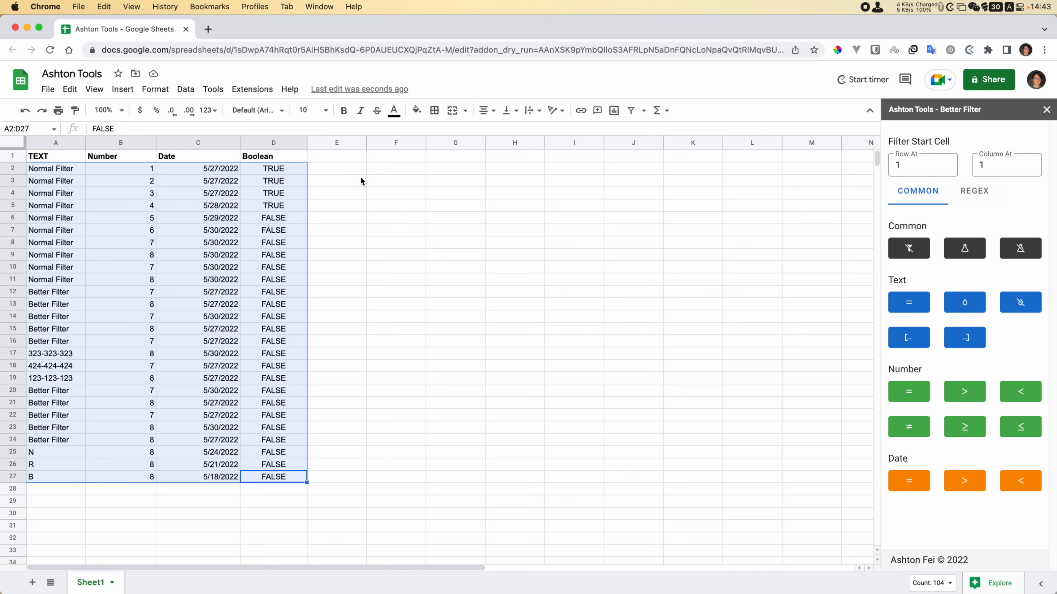
# Switch the add-on to regular-expression filtering and set the expression to \d for matching the digit entries in column 1.
pyautogui.click(969, 203)
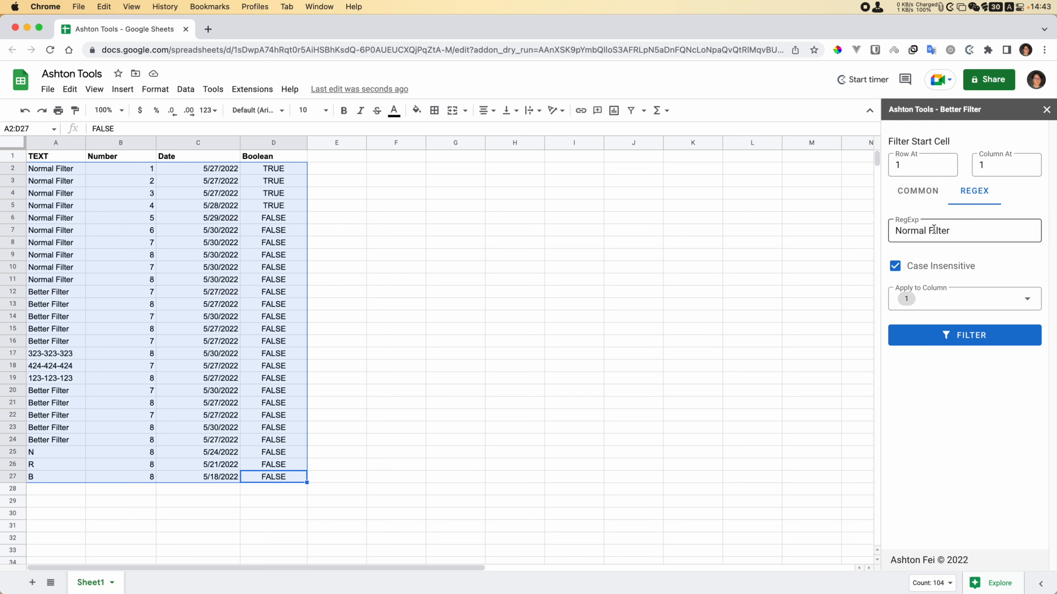
pyautogui.tripleClick(933, 229)
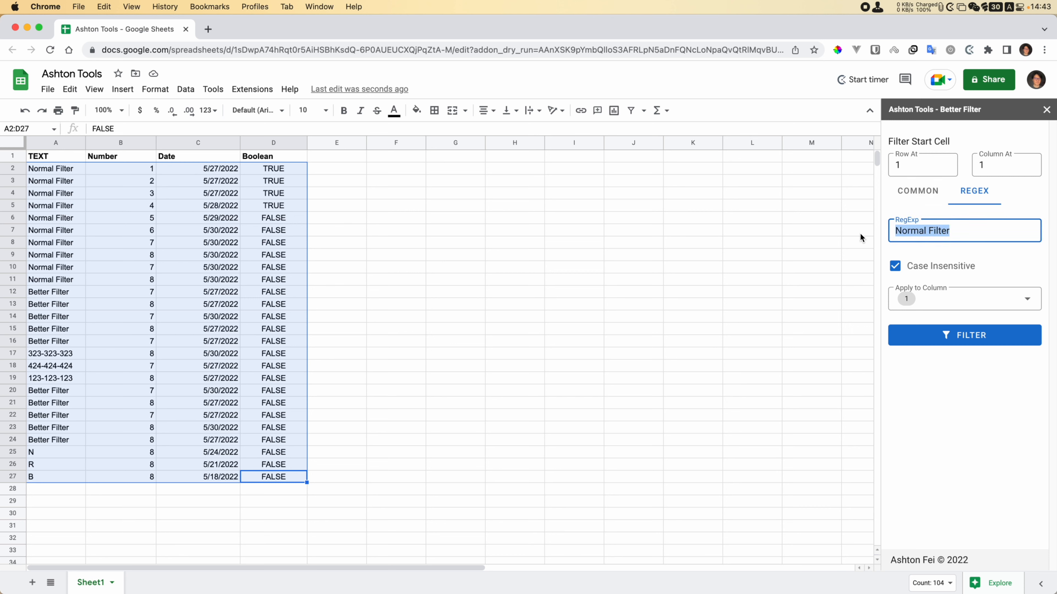
pyautogui.click(33, 357)
pyautogui.moveTo(43, 382); pyautogui.dragTo(40, 354)
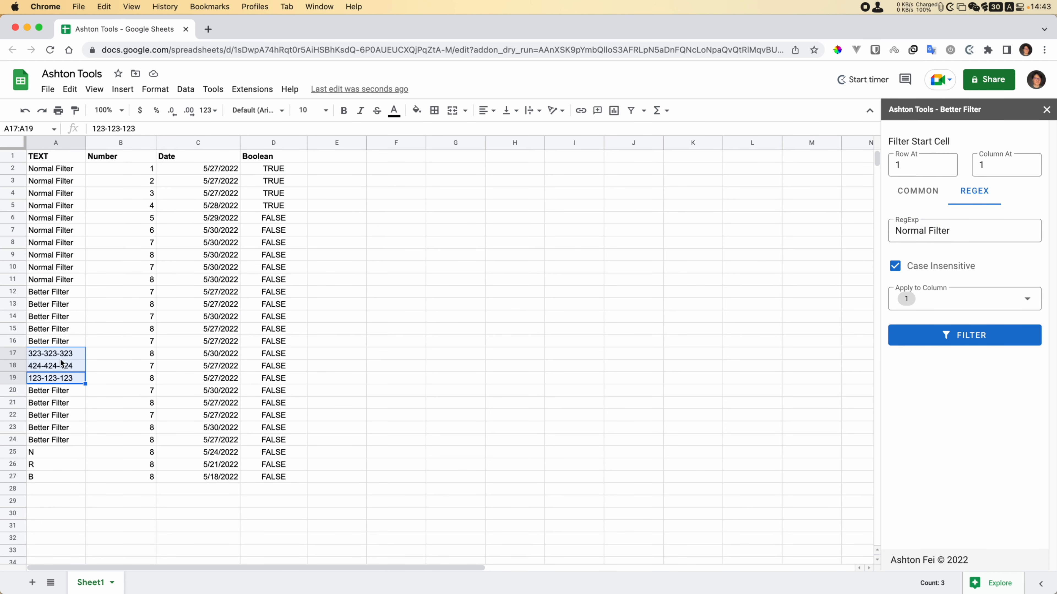
pyautogui.tripleClick(951, 231)
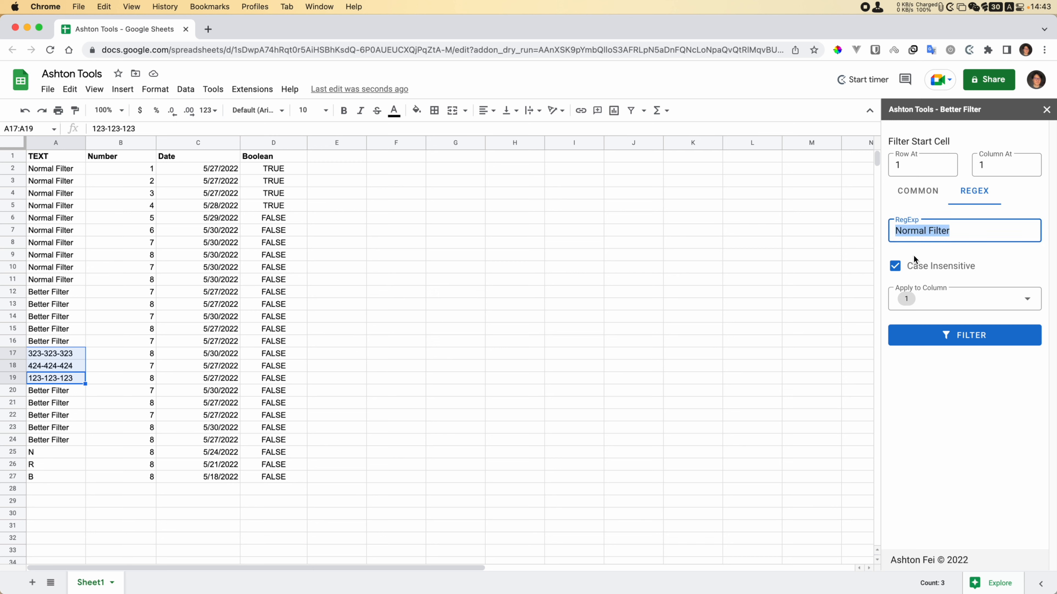
pyautogui.write('\\d')
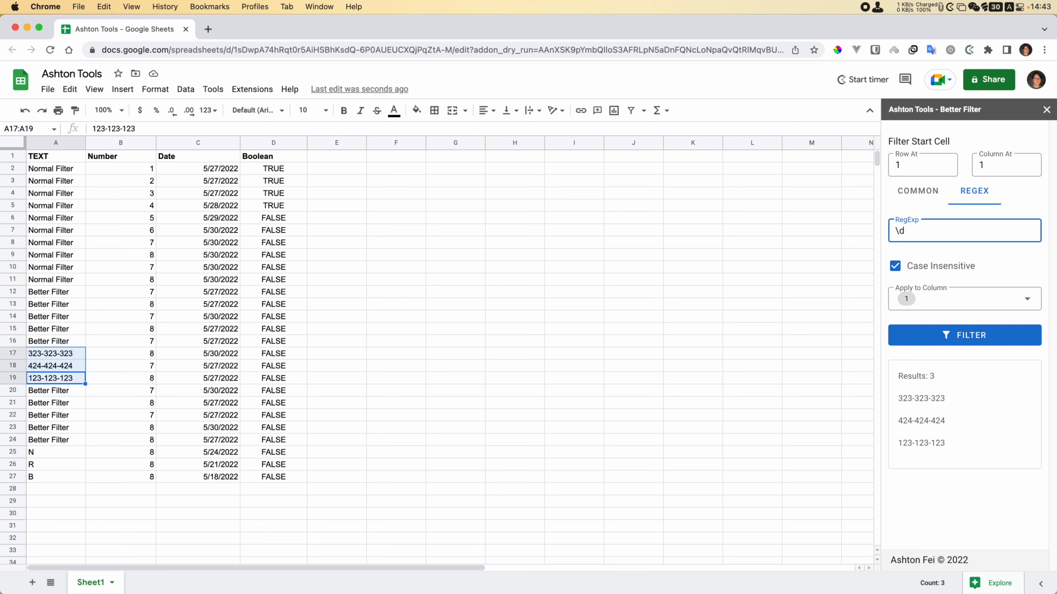
# Refine the regular expression to \d{3} so it matches three consecutive digits.
pyautogui.write('\\d\\d')
pyautogui.press('BackSpace')
pyautogui.press('BackSpace')
pyautogui.press('BackSpace')
pyautogui.press('BackSpace')
pyautogui.write('{')
pyautogui.write('3}')
# Replace the regular expression with ^b to match entries starting with that letter.
pyautogui.write('^')
pyautogui.moveTo(927, 230); pyautogui.dragTo(881, 231)
pyautogui.write('^b')
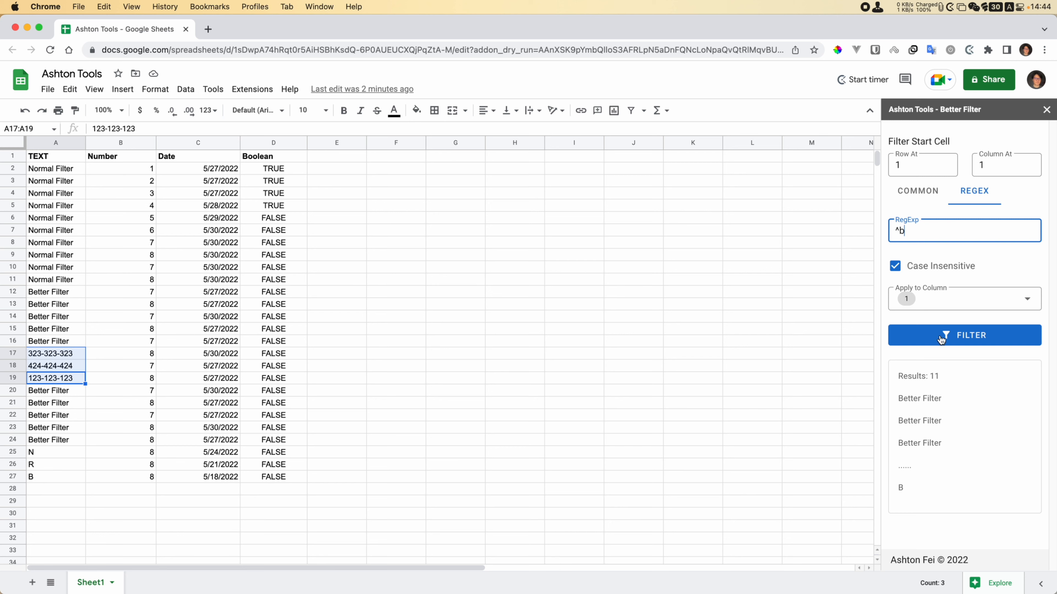
# Try applying the ^b expression to columns 2, 3 and 4 in turn.
pyautogui.click(932, 303)
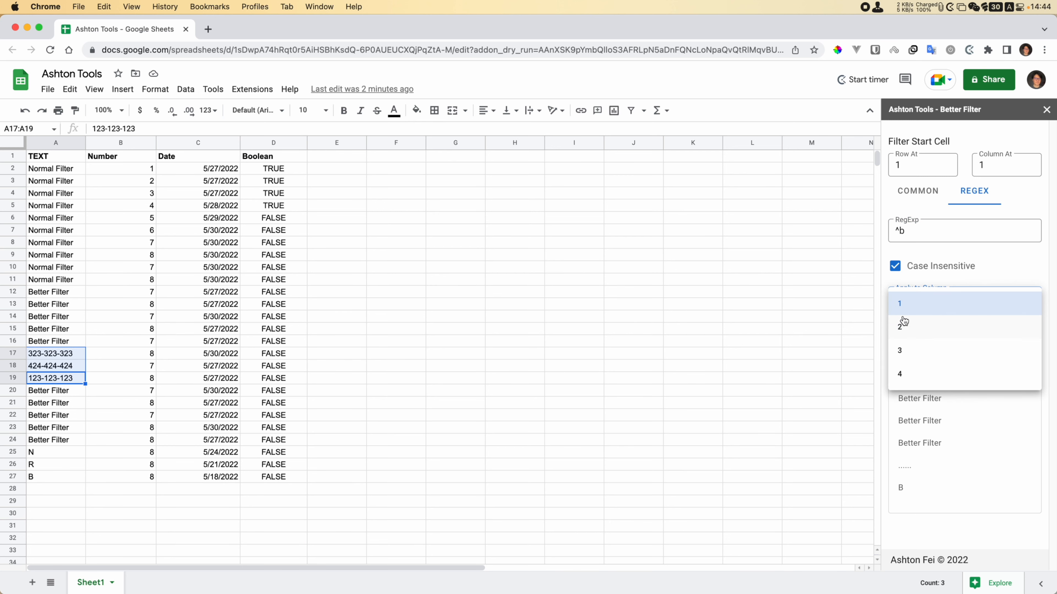
pyautogui.click(911, 328)
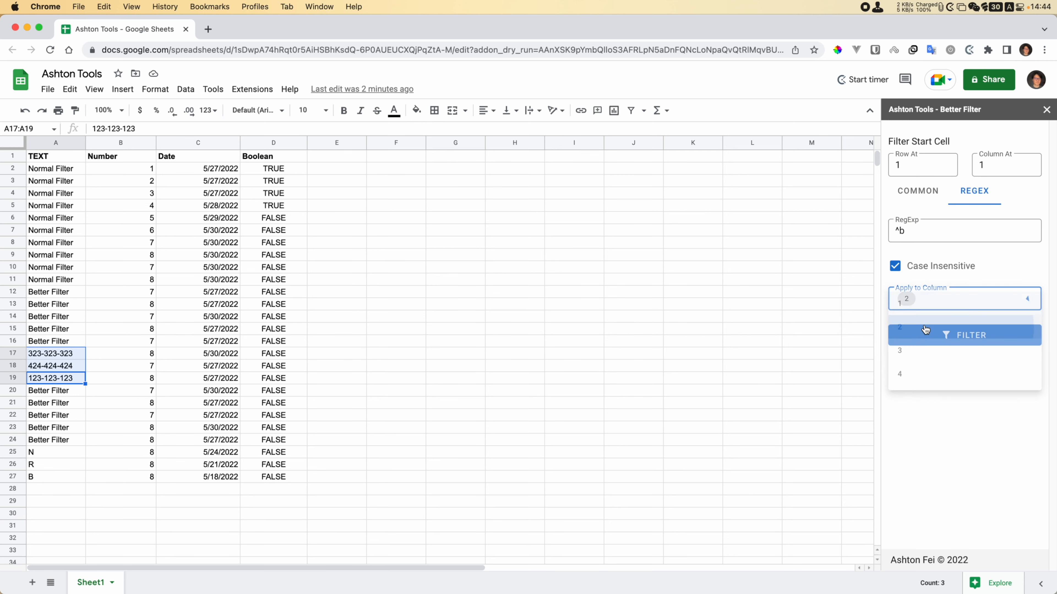
pyautogui.click(955, 303)
pyautogui.click(912, 353)
pyautogui.click(982, 304)
pyautogui.click(911, 373)
pyautogui.click(955, 336)
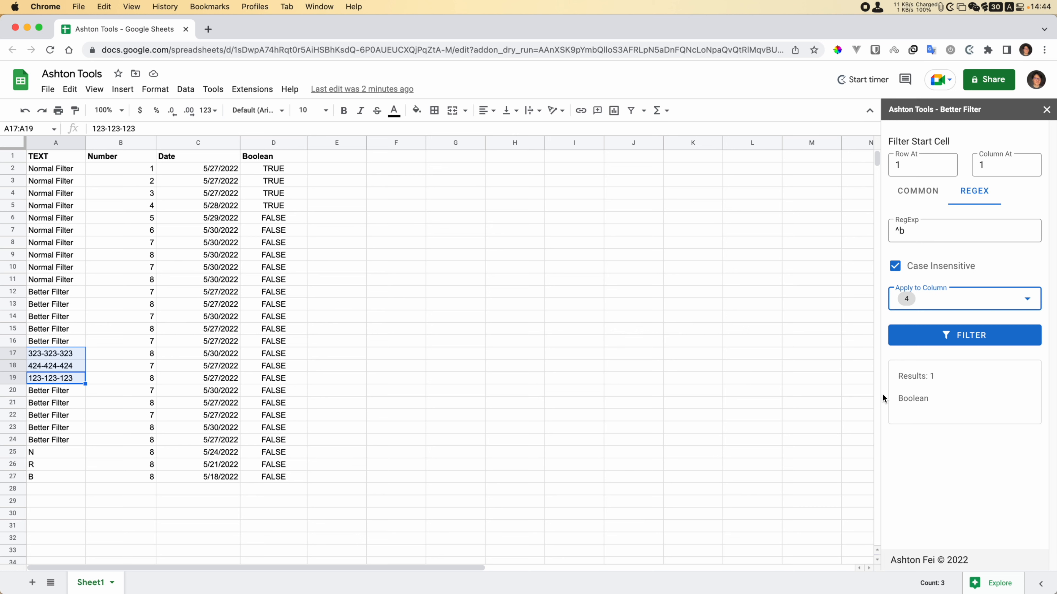
pyautogui.click(941, 300)
pyautogui.click(972, 429)
pyautogui.click(944, 310)
pyautogui.click(946, 433)
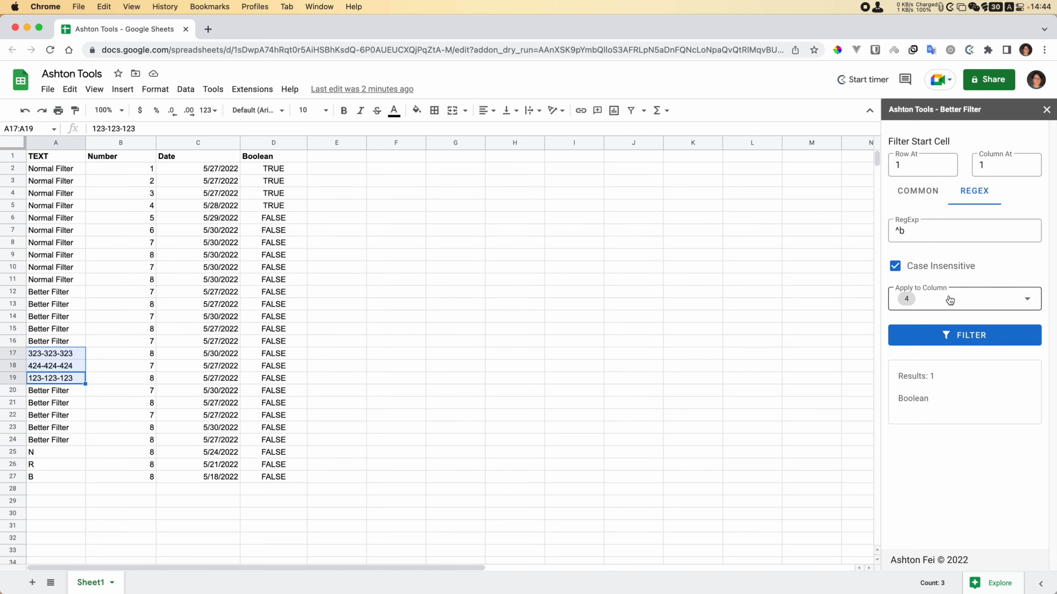
# Set the regular expression to ^better and apply it to column 1.
pyautogui.moveTo(899, 236); pyautogui.dragTo(907, 235)
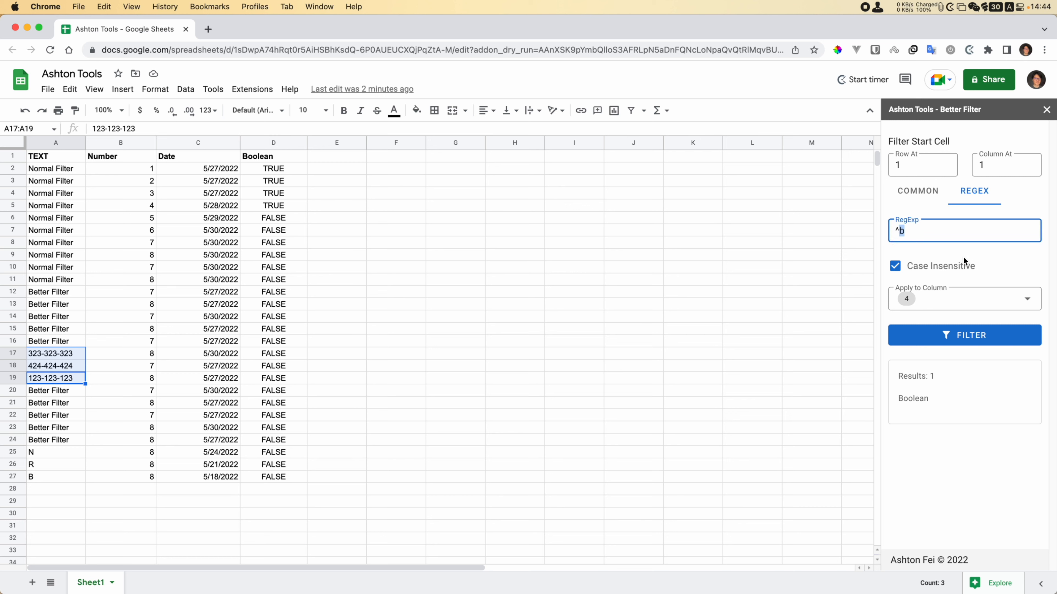
pyautogui.write('bett')
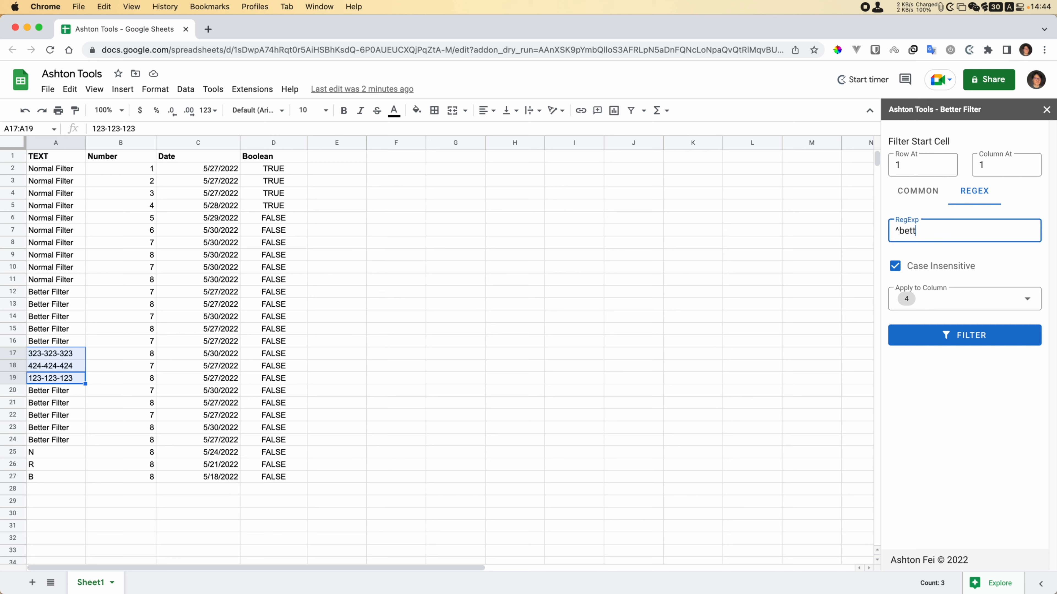
pyautogui.click(965, 299)
pyautogui.click(921, 312)
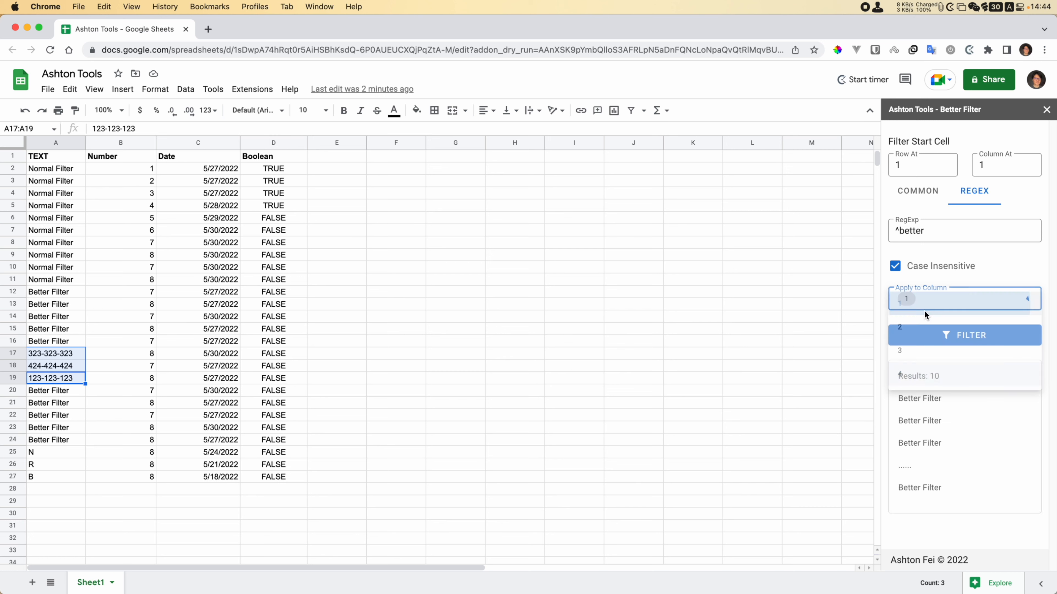
# Toggle case-insensitive matching, leave it enabled, and filter the table with ^better applied to column 1.
pyautogui.click(896, 267)
pyautogui.click(895, 267)
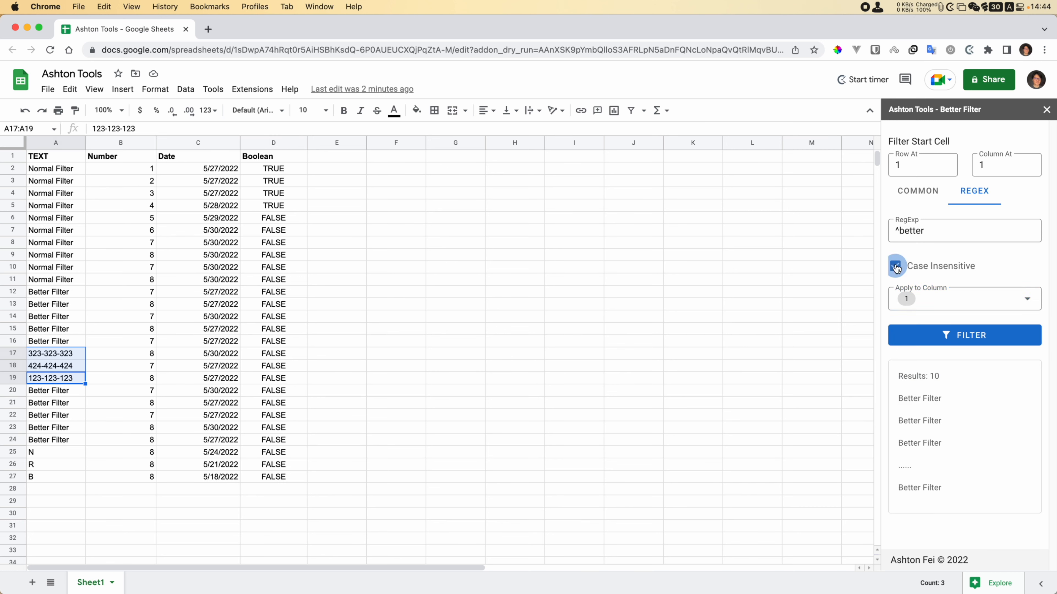
pyautogui.click(895, 268)
pyautogui.click(896, 267)
pyautogui.click(956, 339)
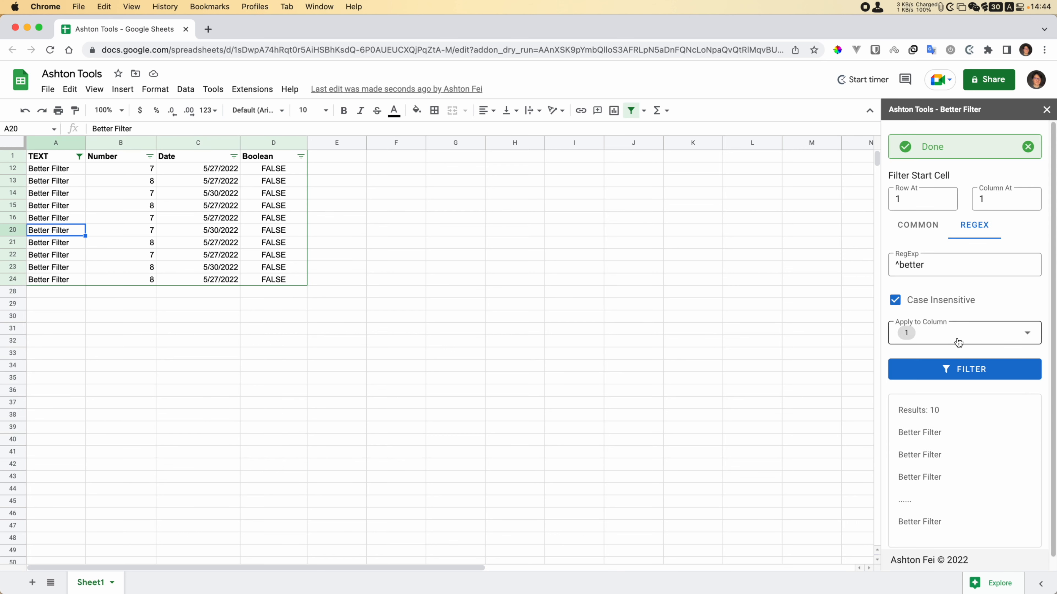
# Select the filtered entries in the TEXT column and inspect that column's custom filter formula without changing it.
pyautogui.click(65, 171)
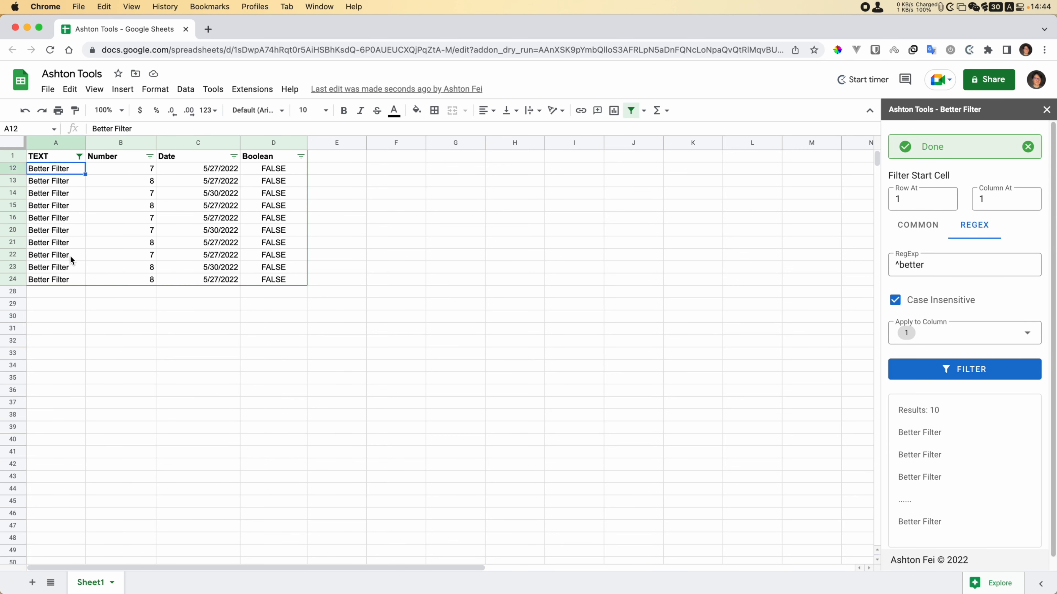
pyautogui.moveTo(63, 275); pyautogui.dragTo(61, 170)
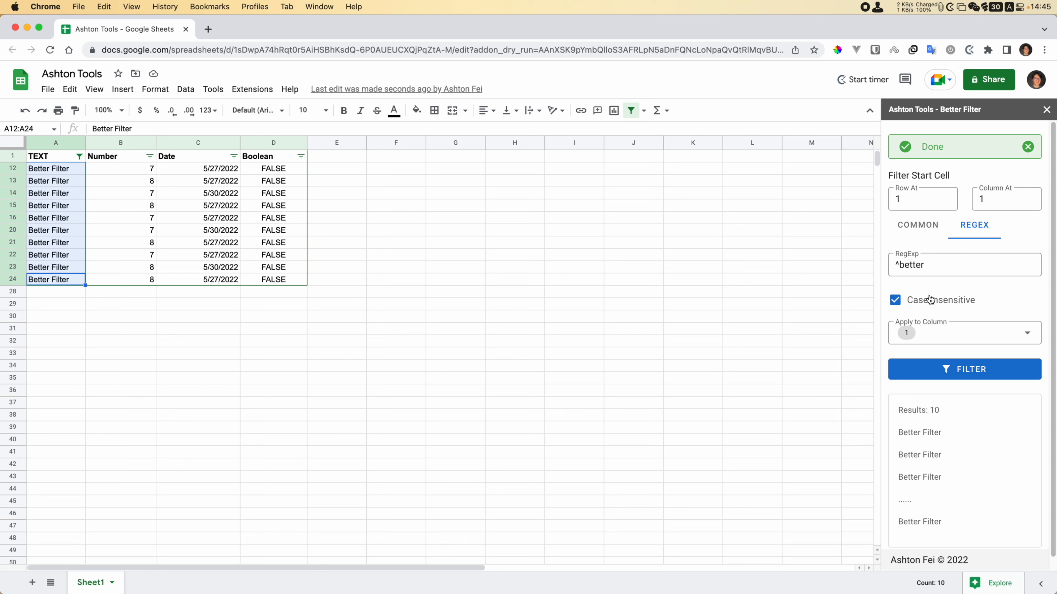
pyautogui.click(80, 156)
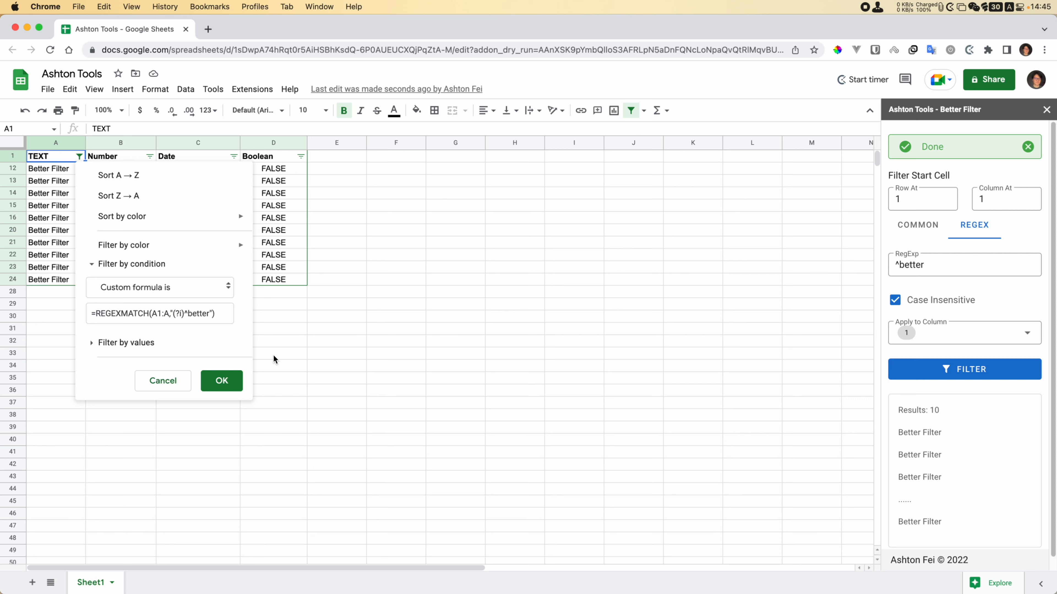
pyautogui.click(181, 380)
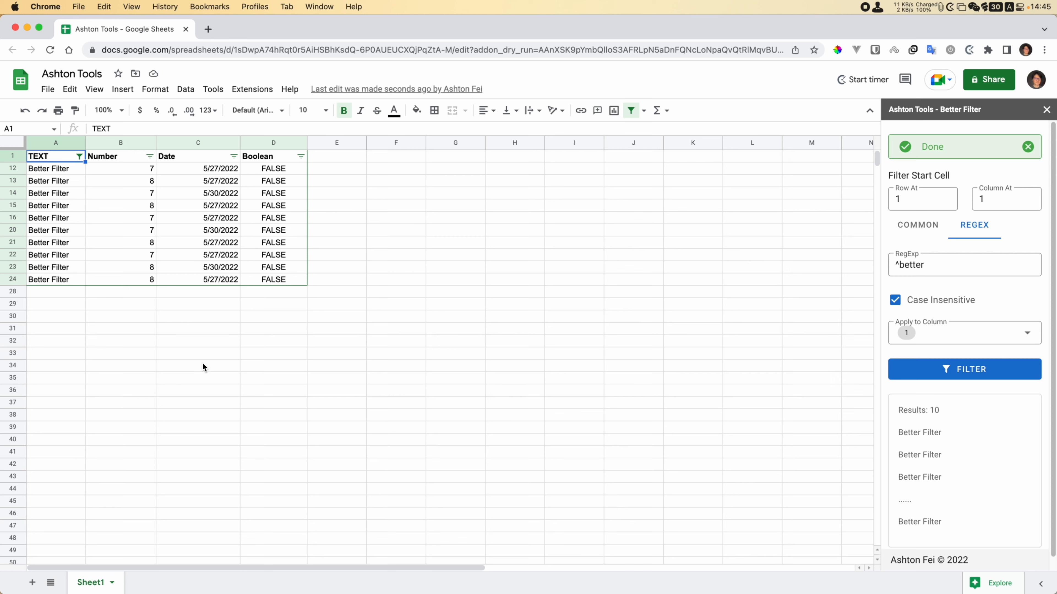
pyautogui.scroll(-1, 960, 448)
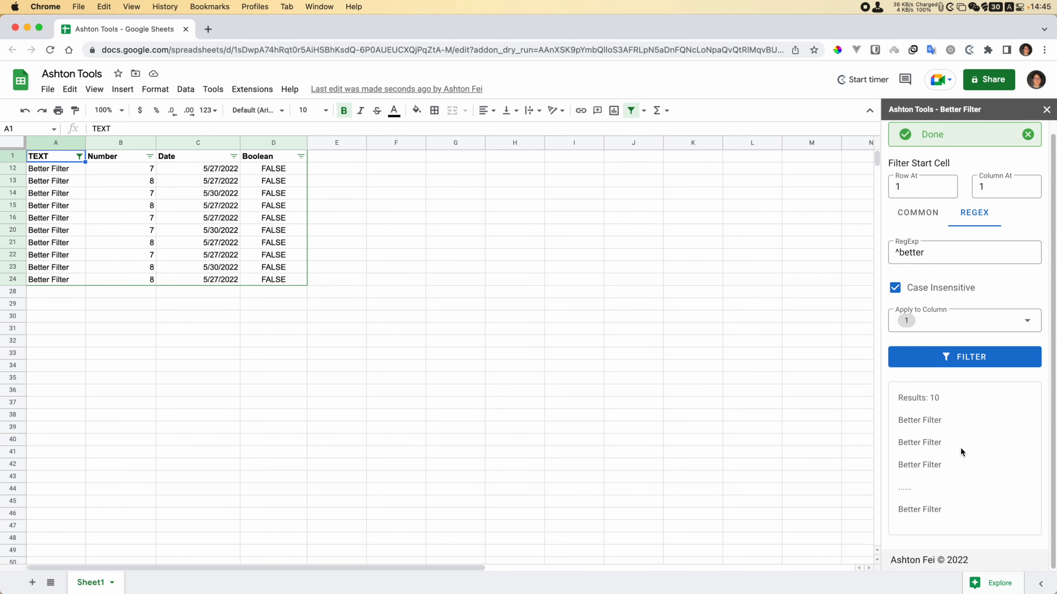
pyautogui.scroll(1, 984, 276)
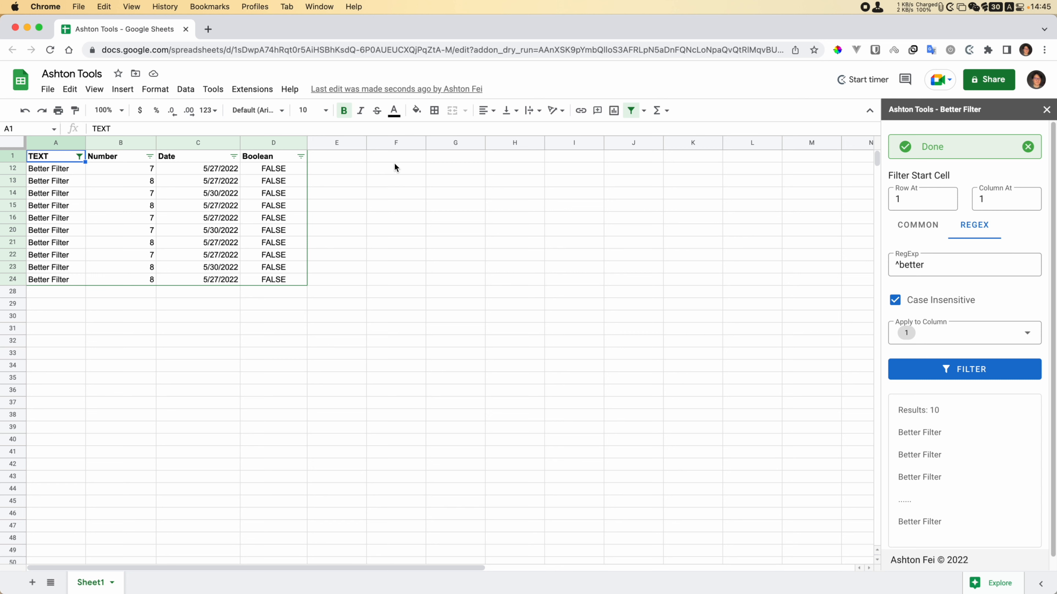
# Show the commands offered by the Ashton Tools extension.
pyautogui.click(252, 90)
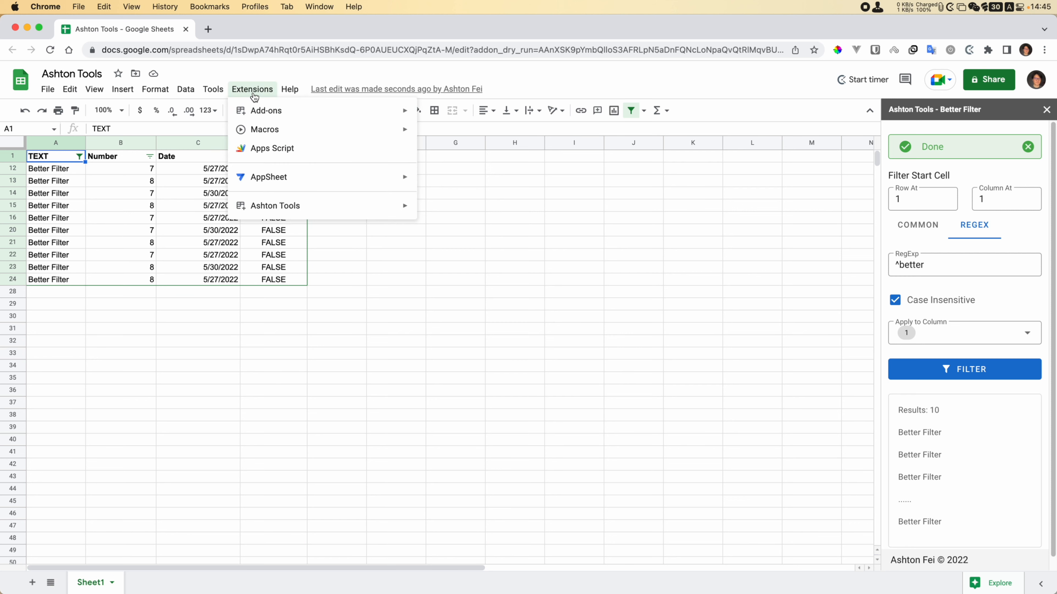
pyautogui.moveTo(313, 204)
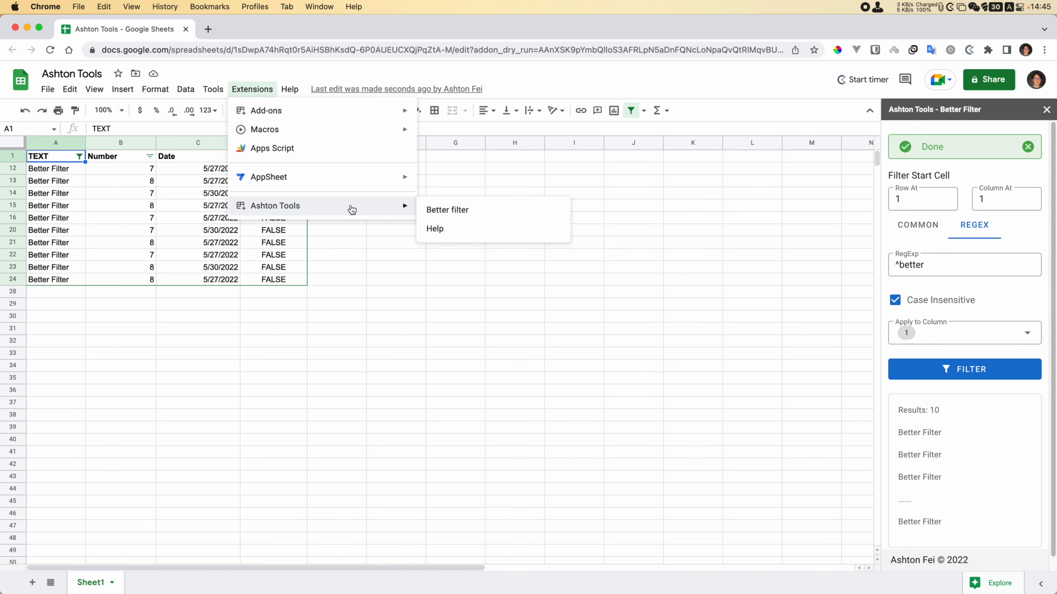